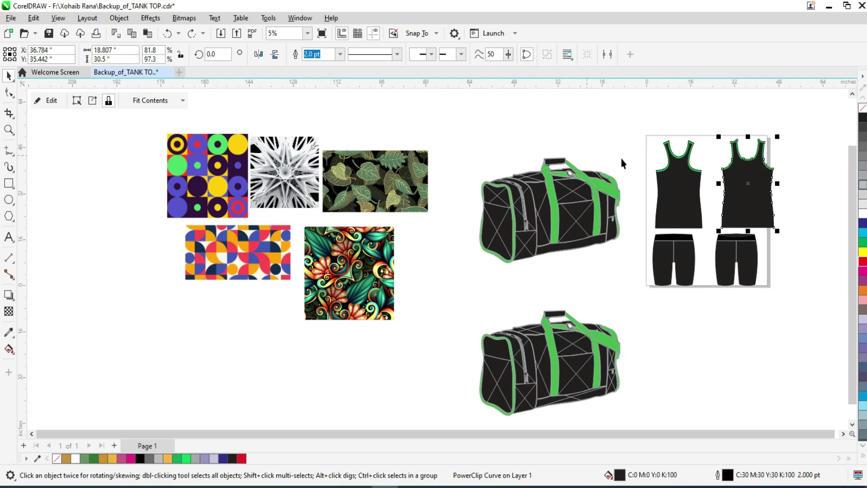
Move the floral pattern beside the right tank top and shrink it slightly
{"action": "mouse_move", "coordinate": [371, 244]}
{"action": "left_mouse_down"}
{"action": "mouse_move", "coordinate": [639, 325]}
{"action": "mouse_move", "coordinate": [795, 180]}
{"action": "left_mouse_up"}
{"action": "scroll", "coordinate": [640, 325], "scroll_direction": "up", "scroll_amount": 1}
{"action": "scroll", "coordinate": [794, 181], "scroll_direction": "up", "scroll_amount": 2}
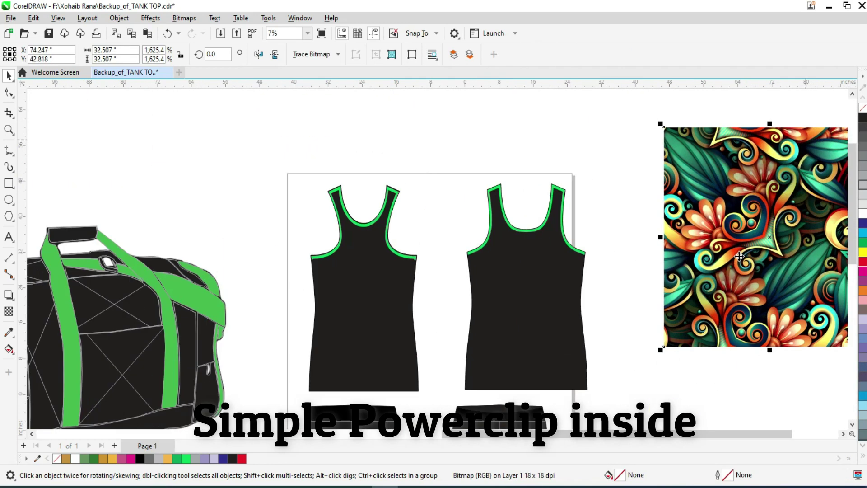
{"action": "left_click_drag", "start_coordinate": [725, 253], "coordinate": [664, 297]}
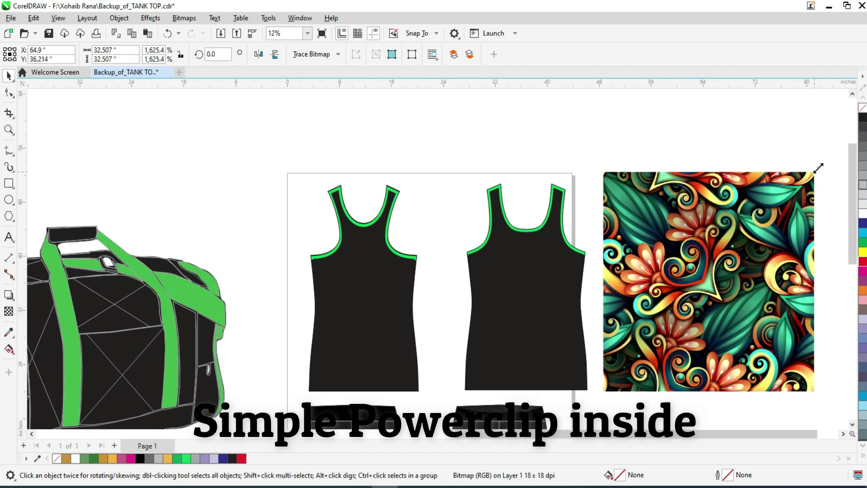
{"action": "left_click_drag", "start_coordinate": [819, 168], "coordinate": [798, 189]}
{"action": "left_click", "coordinate": [537, 280]}
PowerClip the floral pattern inside the right tank top
{"action": "left_click", "coordinate": [653, 299]}
{"action": "right_click", "coordinate": [653, 299]}
{"action": "left_click", "coordinate": [659, 314]}
{"action": "left_click", "coordinate": [523, 304]}
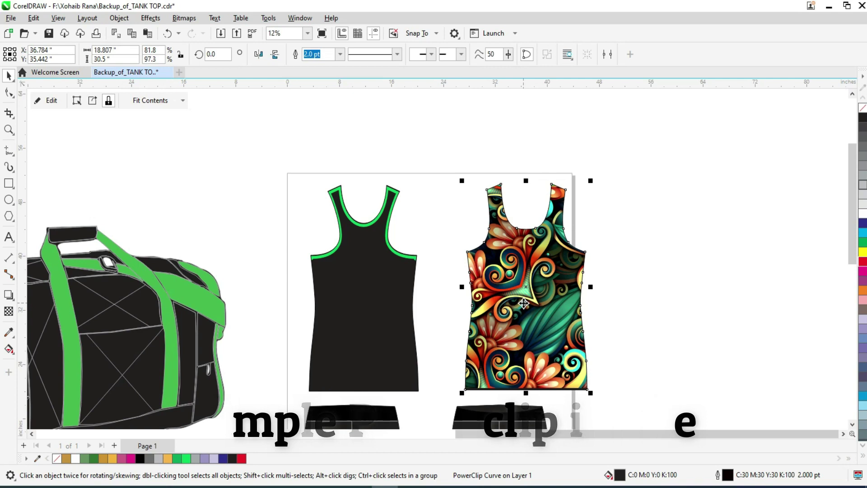
Open the right tank top's PowerClip contents for editing
{"action": "scroll", "coordinate": [612, 230], "scroll_direction": "down", "scroll_amount": 2}
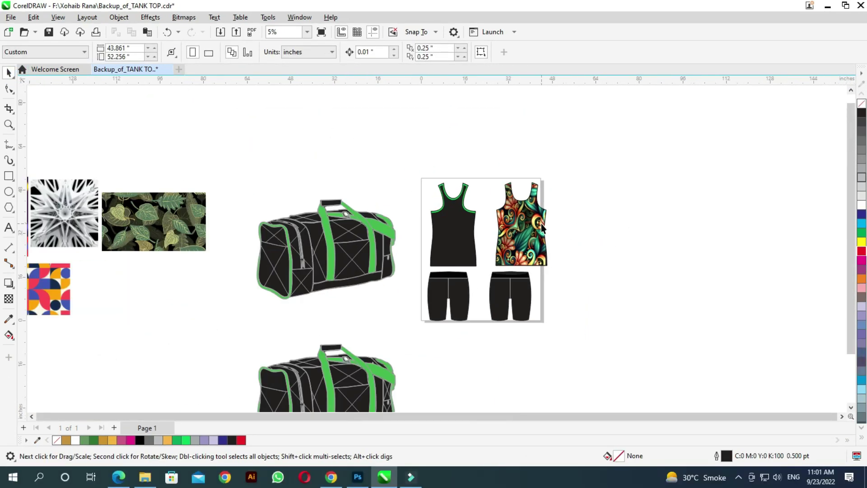
{"action": "scroll", "coordinate": [534, 188], "scroll_direction": "up", "scroll_amount": 3}
{"action": "scroll", "coordinate": [558, 238], "scroll_direction": "down", "scroll_amount": 3}
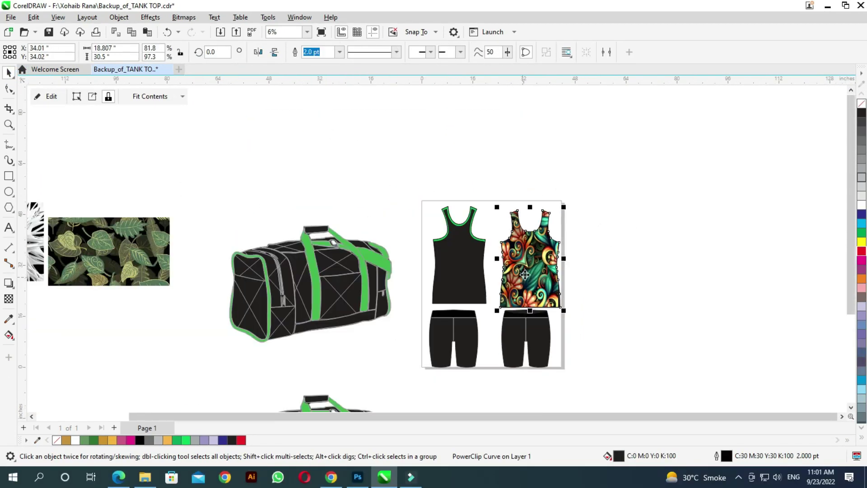
{"action": "left_click", "coordinate": [616, 273]}
{"action": "scroll", "coordinate": [414, 226], "scroll_direction": "down", "scroll_amount": 2}
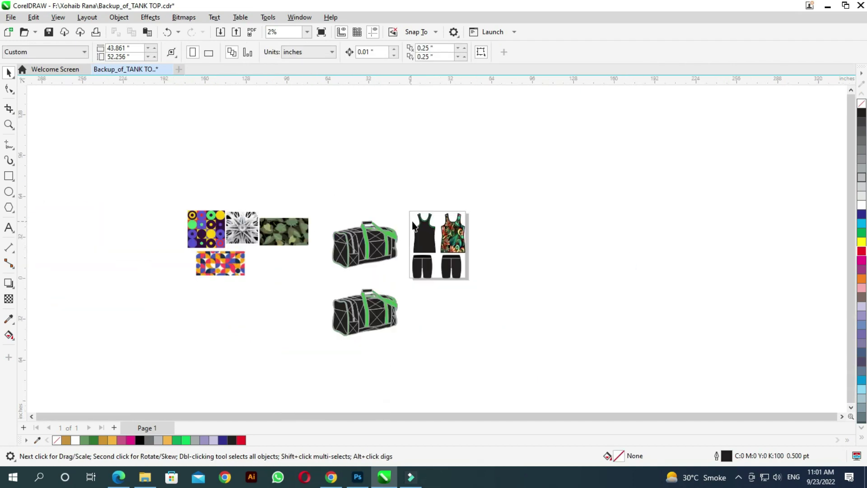
{"action": "double_click", "coordinate": [459, 238]}
{"action": "scroll", "coordinate": [466, 213], "scroll_direction": "up", "scroll_amount": 4}
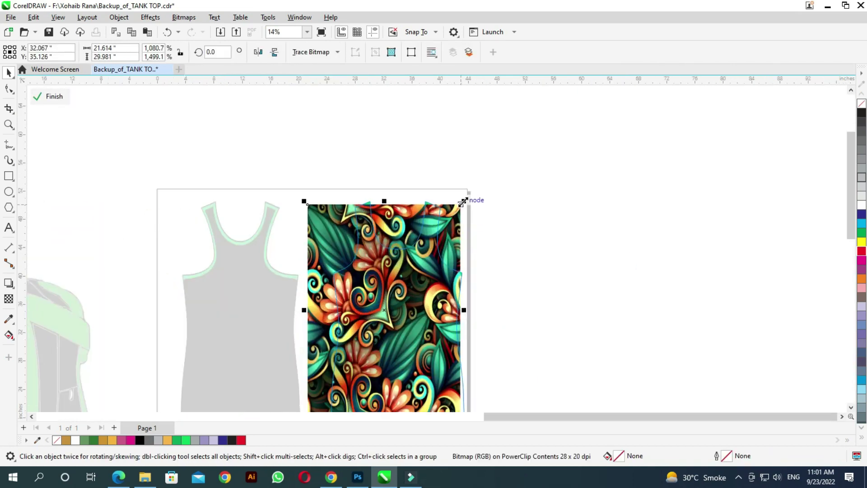
Widen and lengthen the floral pattern to cover the tank top, then finish editing
{"action": "left_click_drag", "start_coordinate": [492, 204], "coordinate": [461, 205]}
{"action": "left_click_drag", "start_coordinate": [461, 319], "coordinate": [514, 311]}
{"action": "left_click_drag", "start_coordinate": [436, 280], "coordinate": [422, 274]}
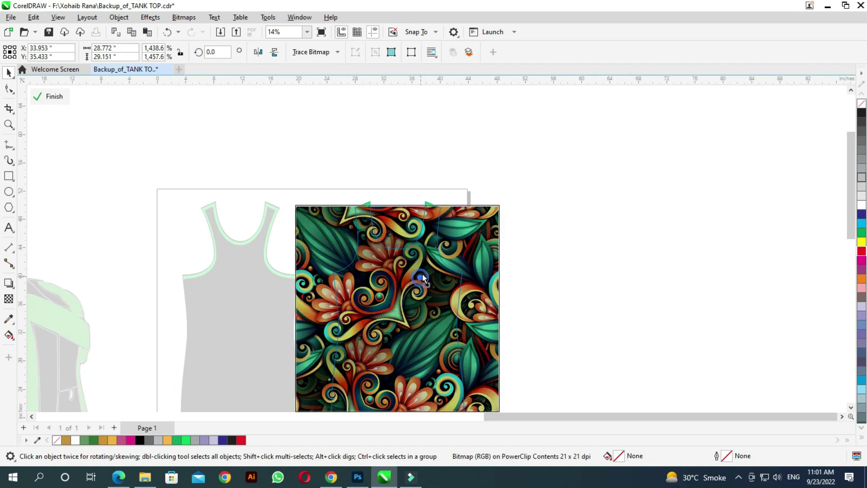
{"action": "scroll", "coordinate": [422, 274], "scroll_direction": "down", "scroll_amount": 1}
{"action": "left_click_drag", "start_coordinate": [411, 365], "coordinate": [410, 371]}
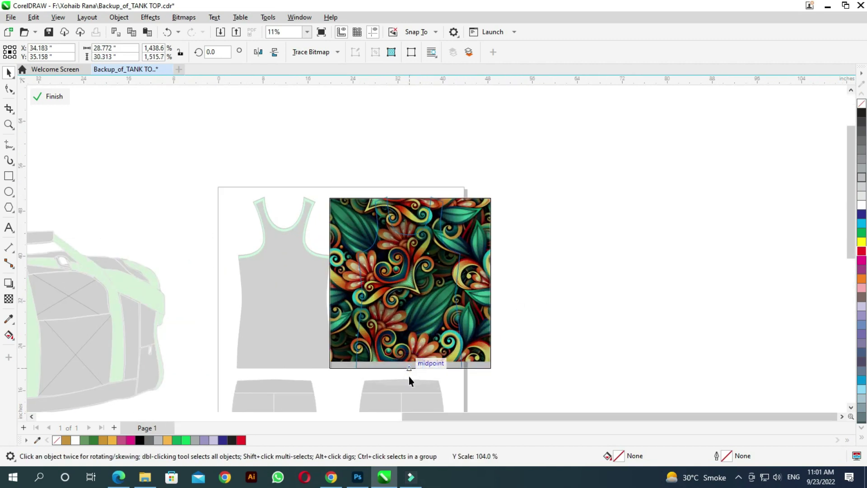
{"action": "left_click", "coordinate": [416, 271], "text": "ctrl"}
Clear the selection and select the plain black left tank top
{"action": "left_click", "coordinate": [484, 271]}
{"action": "scroll", "coordinate": [483, 271], "scroll_direction": "down", "scroll_amount": 1}
{"action": "scroll", "coordinate": [484, 271], "scroll_direction": "down", "scroll_amount": 2}
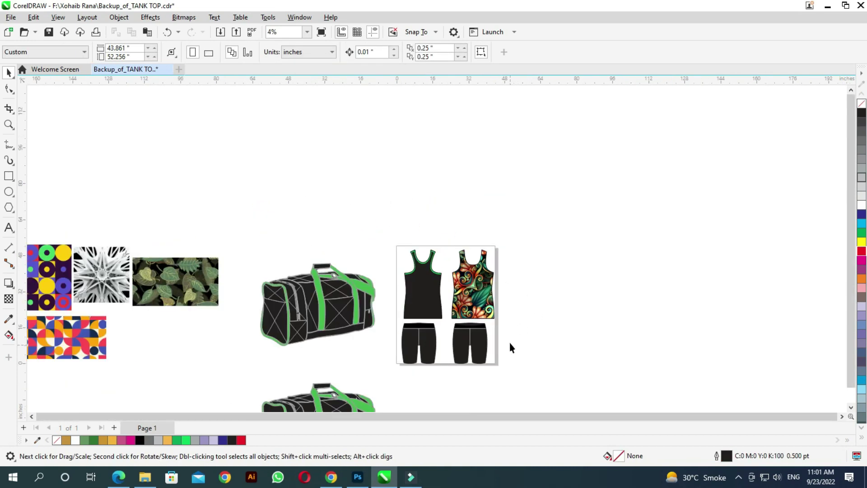
{"action": "scroll", "coordinate": [466, 293], "scroll_direction": "up", "scroll_amount": 2}
{"action": "left_click", "coordinate": [398, 294]}
{"action": "scroll", "coordinate": [397, 293], "scroll_direction": "up", "scroll_amount": 2}
{"action": "scroll", "coordinate": [323, 313], "scroll_direction": "up", "scroll_amount": 1}
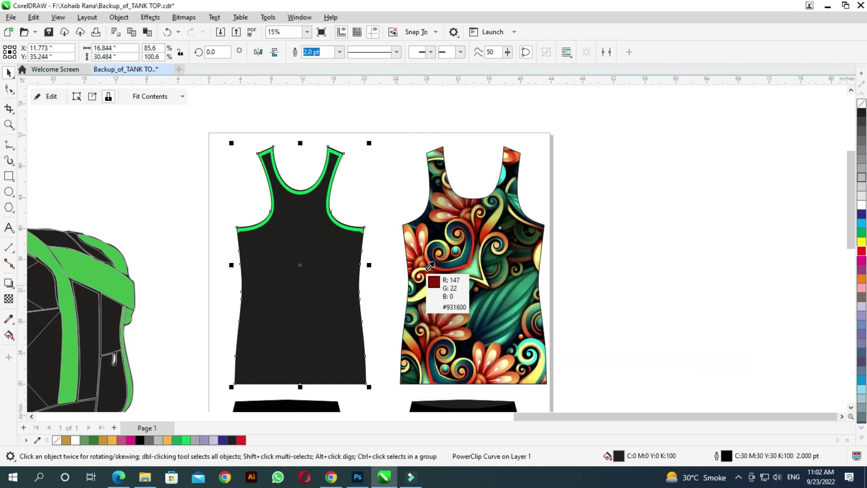
Fill the left tank top with a red sampled from the floral print
{"action": "left_click", "coordinate": [467, 258]}
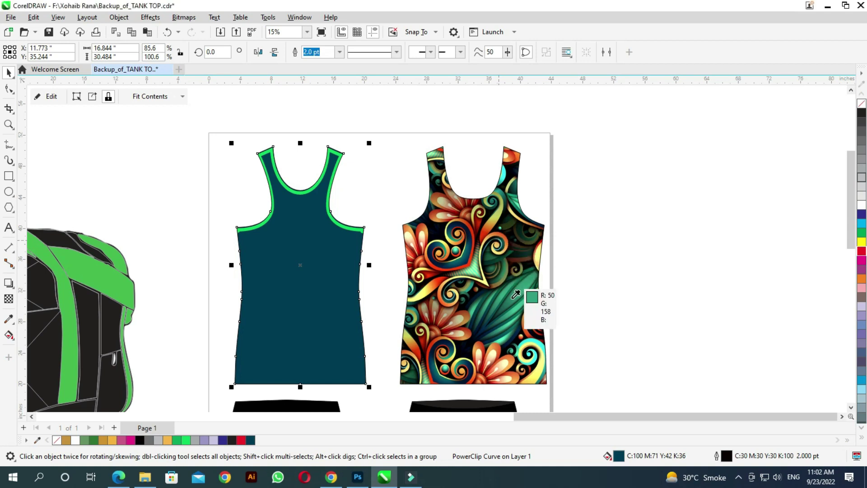
{"action": "left_click", "coordinate": [435, 340]}
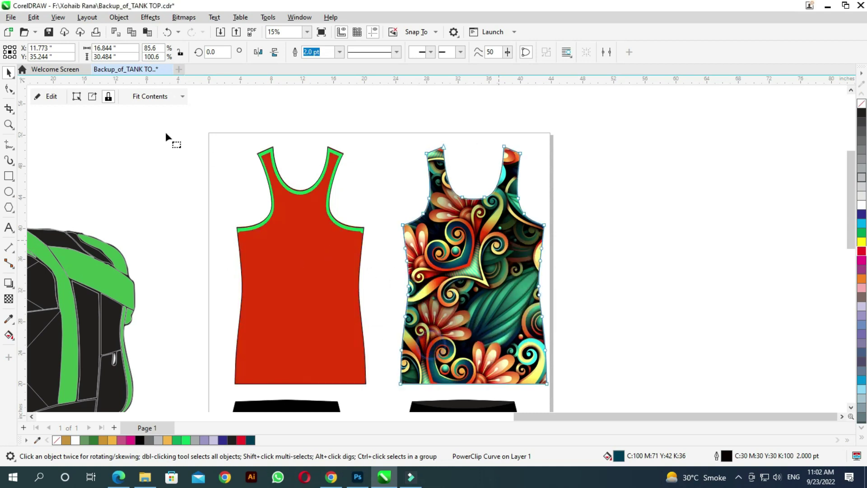
{"action": "left_click", "coordinate": [9, 89]}
{"action": "scroll", "coordinate": [434, 192], "scroll_direction": "down", "scroll_amount": 3}
Inspect the patterned tank top's outline nodes, then return to the Pick tool and deselect
{"action": "left_click", "coordinate": [433, 192]}
{"action": "scroll", "coordinate": [406, 172], "scroll_direction": "up", "scroll_amount": 1}
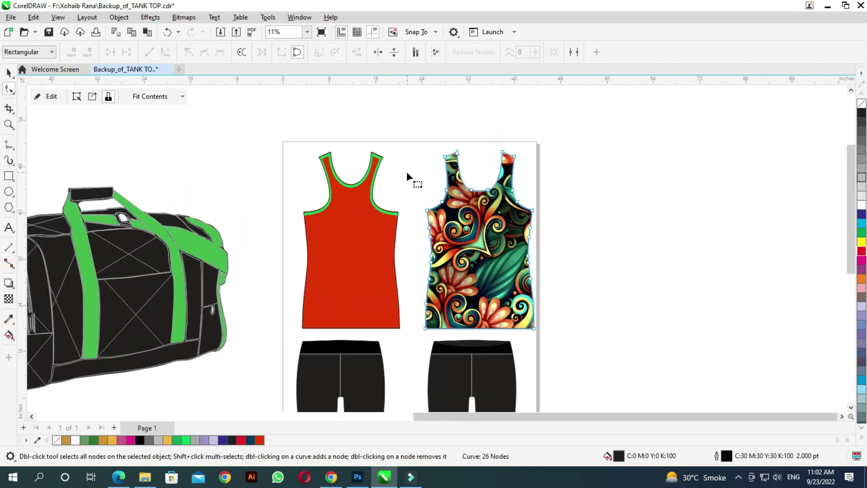
{"action": "scroll", "coordinate": [407, 172], "scroll_direction": "down", "scroll_amount": 2}
{"action": "key", "text": "space"}
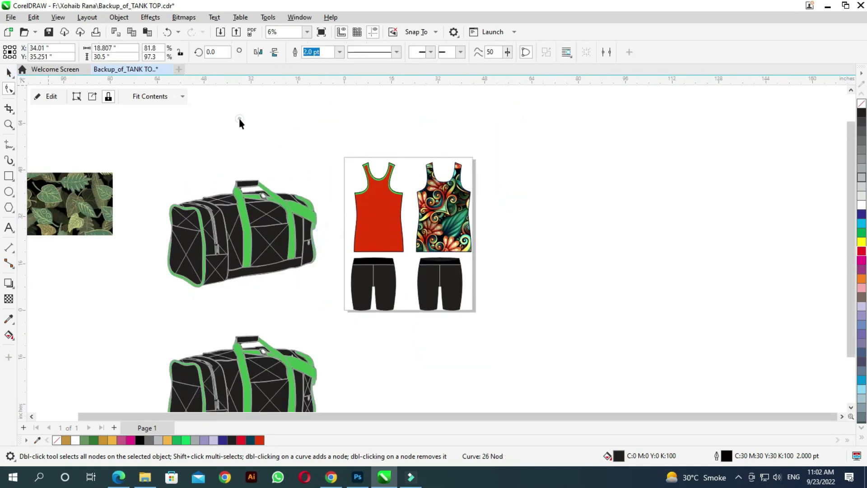
{"action": "key", "text": "Escape"}
{"action": "scroll", "coordinate": [337, 263], "scroll_direction": "down", "scroll_amount": 2}
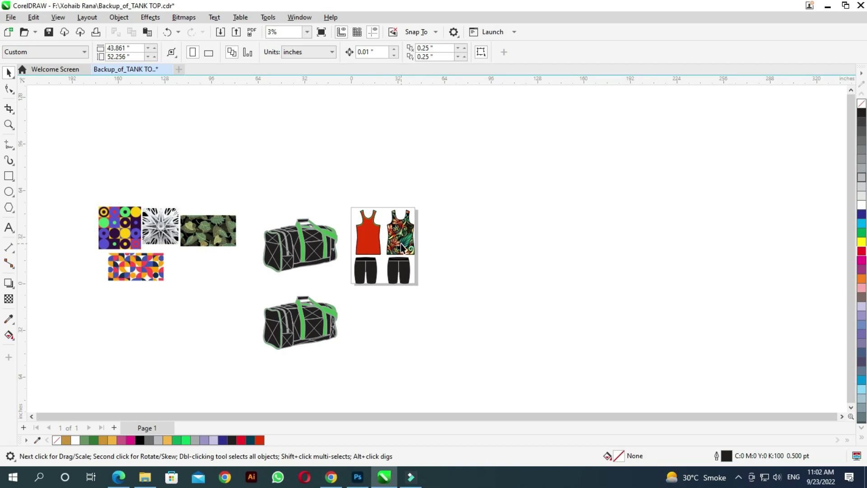
Copy the floral bitmap out of the right tank top's PowerClip
{"action": "double_click", "coordinate": [406, 237]}
{"action": "right_click", "coordinate": [406, 234]}
{"action": "left_click", "coordinate": [560, 260]}
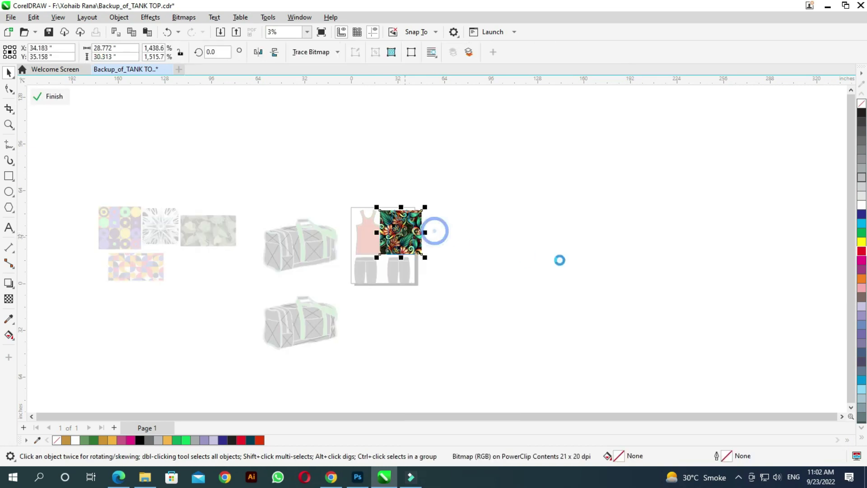
{"action": "left_click", "coordinate": [394, 233], "text": "ctrl"}
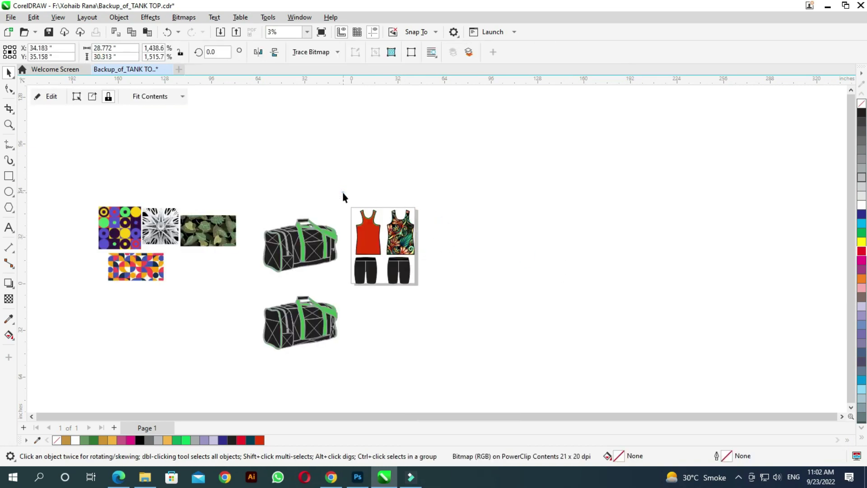
{"action": "left_click", "coordinate": [545, 238]}
Paste the floral pattern copy, stretch it taller, and place it right of the outfit
{"action": "right_click", "coordinate": [546, 239]}
{"action": "left_click", "coordinate": [578, 321]}
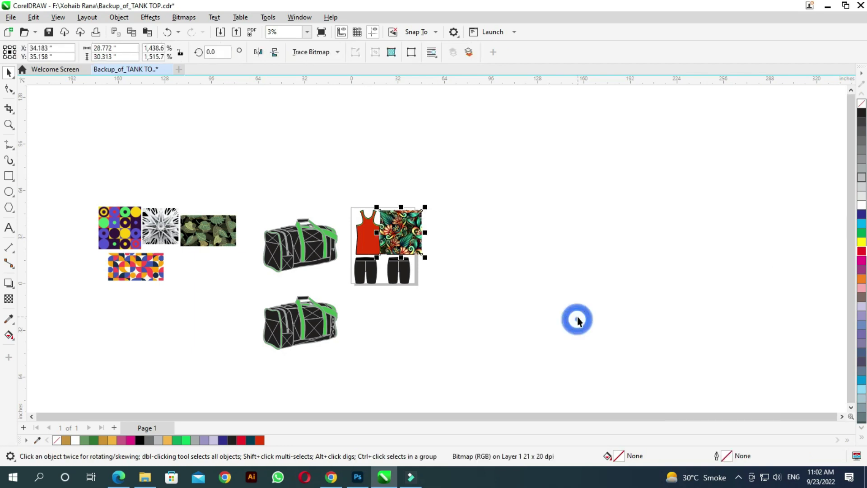
{"action": "mouse_move", "coordinate": [490, 265]}
{"action": "left_mouse_down"}
{"action": "mouse_move", "coordinate": [131, 350]}
{"action": "mouse_move", "coordinate": [349, 248]}
{"action": "left_mouse_up"}
{"action": "left_click", "coordinate": [361, 244]}
{"action": "scroll", "coordinate": [349, 247], "scroll_direction": "up", "scroll_amount": 2}
{"action": "scroll", "coordinate": [349, 247], "scroll_direction": "down", "scroll_amount": 2}
{"action": "scroll", "coordinate": [348, 254], "scroll_direction": "up", "scroll_amount": 3}
{"action": "scroll", "coordinate": [349, 254], "scroll_direction": "up", "scroll_amount": 1}
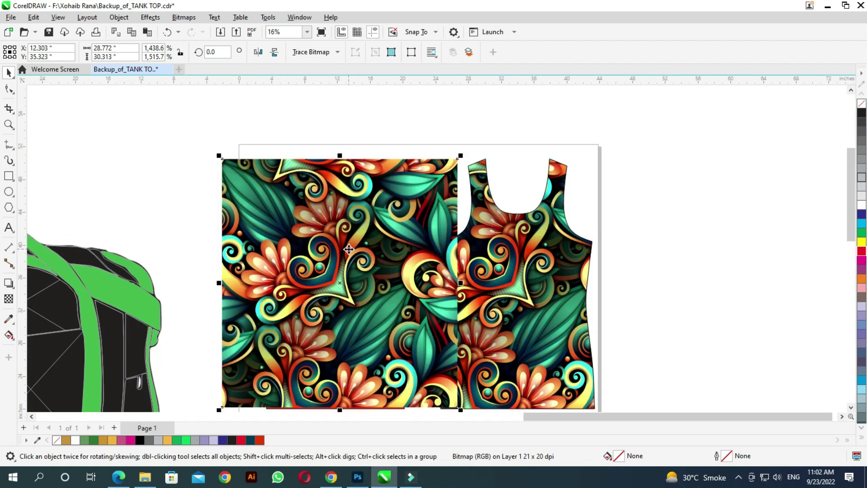
{"action": "left_click_drag", "start_coordinate": [349, 409], "coordinate": [352, 356]}
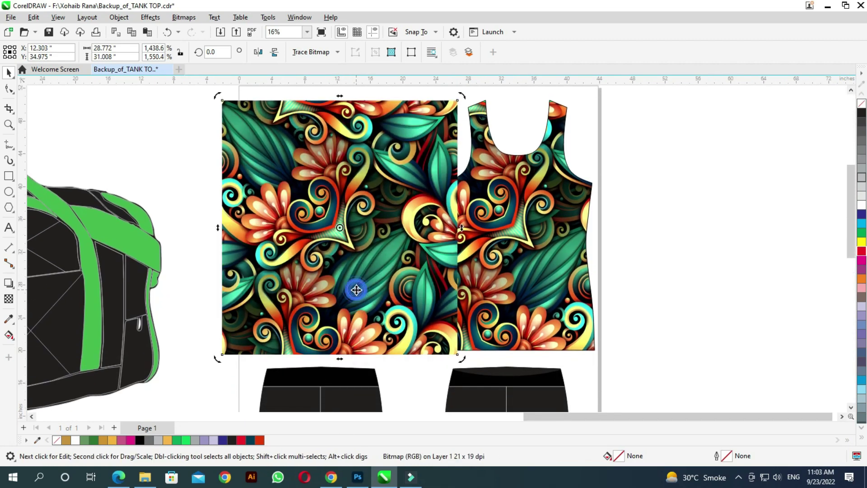
{"action": "scroll", "coordinate": [356, 290], "scroll_direction": "down", "scroll_amount": 2}
{"action": "left_click_drag", "start_coordinate": [357, 290], "coordinate": [617, 255]}
Recolour the left tank top teal-green from the print and move the pattern copy near the shorts
{"action": "left_click", "coordinate": [356, 258]}
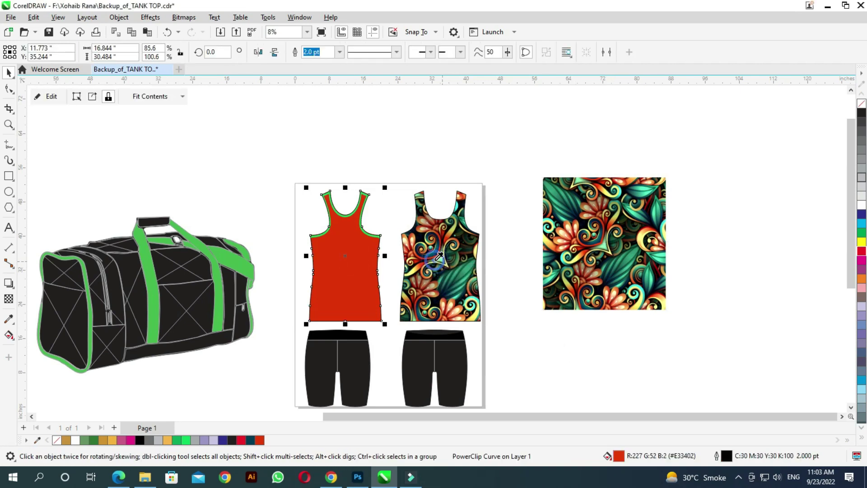
{"action": "left_click", "coordinate": [438, 256]}
{"action": "key", "text": "F10"}
{"action": "scroll", "coordinate": [497, 271], "scroll_direction": "down", "scroll_amount": 2}
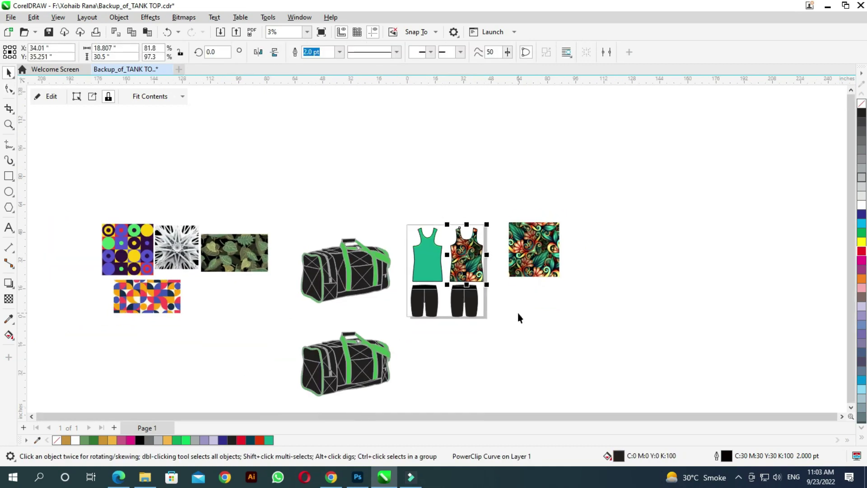
{"action": "key", "text": "space"}
{"action": "scroll", "coordinate": [461, 322], "scroll_direction": "down", "scroll_amount": 1}
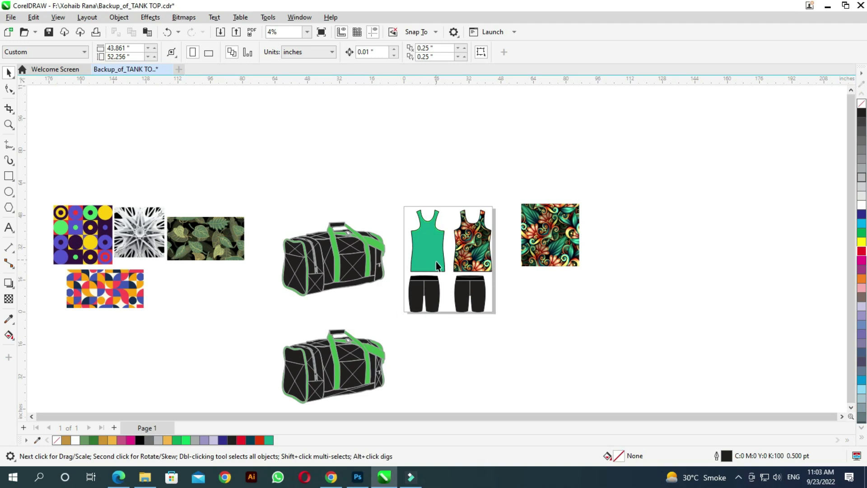
{"action": "scroll", "coordinate": [430, 312], "scroll_direction": "up", "scroll_amount": 1}
{"action": "scroll", "coordinate": [430, 313], "scroll_direction": "down", "scroll_amount": 1}
{"action": "mouse_move", "coordinate": [535, 245]}
{"action": "left_mouse_down"}
{"action": "mouse_move", "coordinate": [467, 305]}
{"action": "mouse_move", "coordinate": [533, 313]}
{"action": "left_mouse_up"}
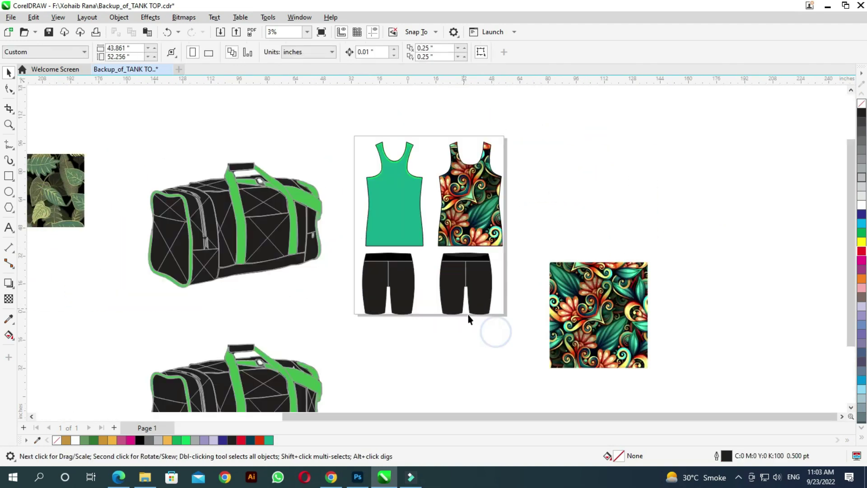
{"action": "scroll", "coordinate": [467, 309], "scroll_direction": "up", "scroll_amount": 4}
PowerClip the floral pattern copy inside the right shorts
{"action": "scroll", "coordinate": [657, 231], "scroll_direction": "down", "scroll_amount": 1}
{"action": "left_click", "coordinate": [494, 253]}
{"action": "right_click", "coordinate": [628, 159]}
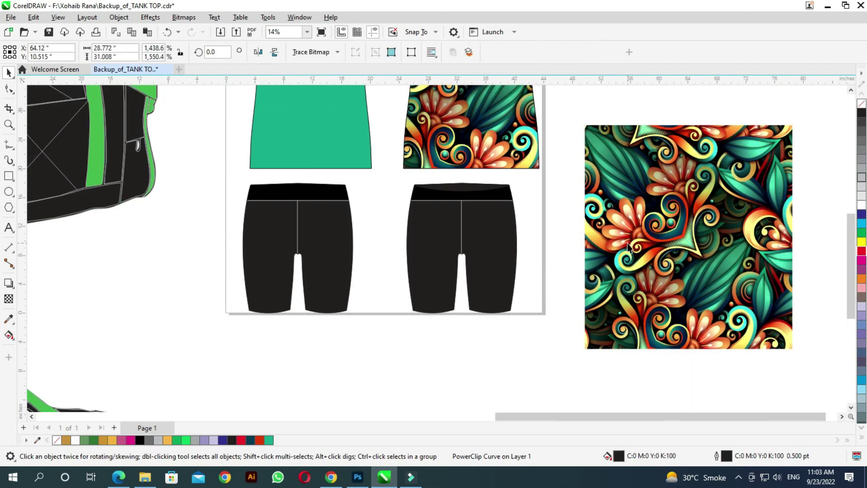
{"action": "left_click", "coordinate": [659, 258]}
{"action": "left_click", "coordinate": [457, 242]}
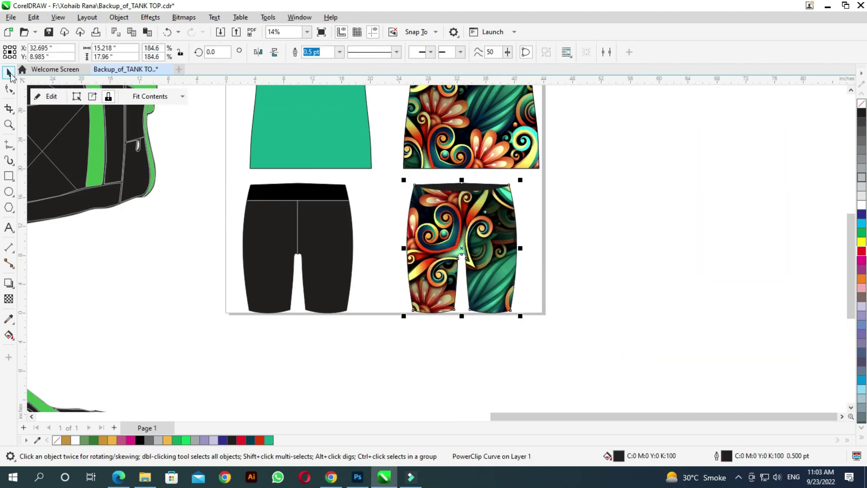
Fill the shorts' waistband with a pale yellow sampled from the floral print
{"action": "scroll", "coordinate": [453, 181], "scroll_direction": "up", "scroll_amount": 3}
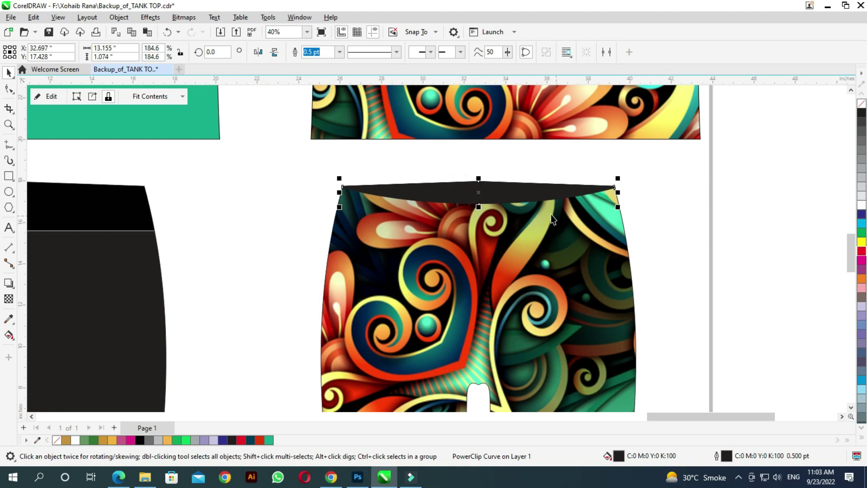
{"action": "left_click", "coordinate": [527, 337]}
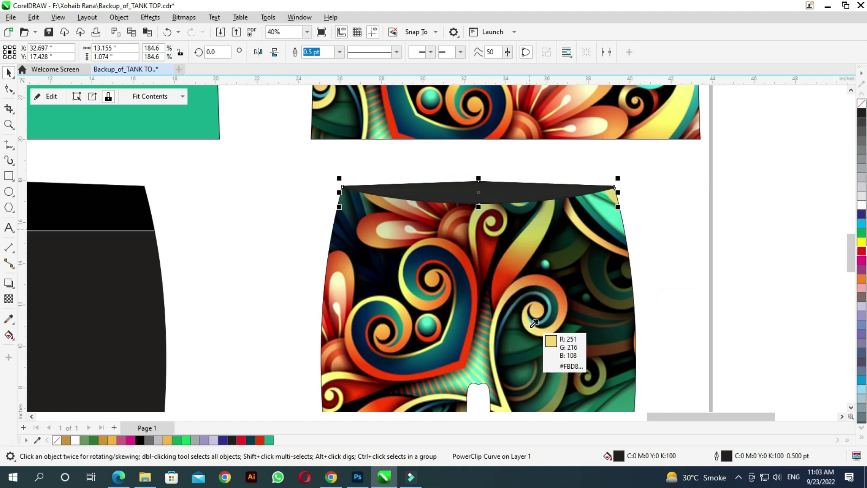
{"action": "key", "text": "F10"}
{"action": "scroll", "coordinate": [566, 246], "scroll_direction": "down", "scroll_amount": 2}
{"action": "key", "text": "space"}
{"action": "scroll", "coordinate": [563, 241], "scroll_direction": "up", "scroll_amount": 2}
{"action": "scroll", "coordinate": [560, 234], "scroll_direction": "up", "scroll_amount": 2}
{"action": "scroll", "coordinate": [560, 235], "scroll_direction": "down", "scroll_amount": 4}
{"action": "left_click", "coordinate": [716, 253]}
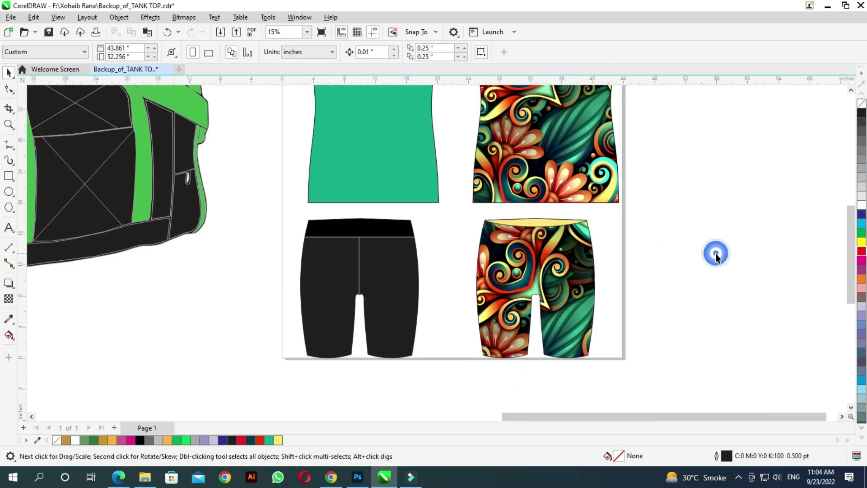
Shift the floral pattern down inside the shorts' PowerClip so the waistband shows
{"action": "scroll", "coordinate": [707, 281], "scroll_direction": "down", "scroll_amount": 1}
{"action": "scroll", "coordinate": [608, 265], "scroll_direction": "up", "scroll_amount": 1}
{"action": "left_click", "coordinate": [608, 265]}
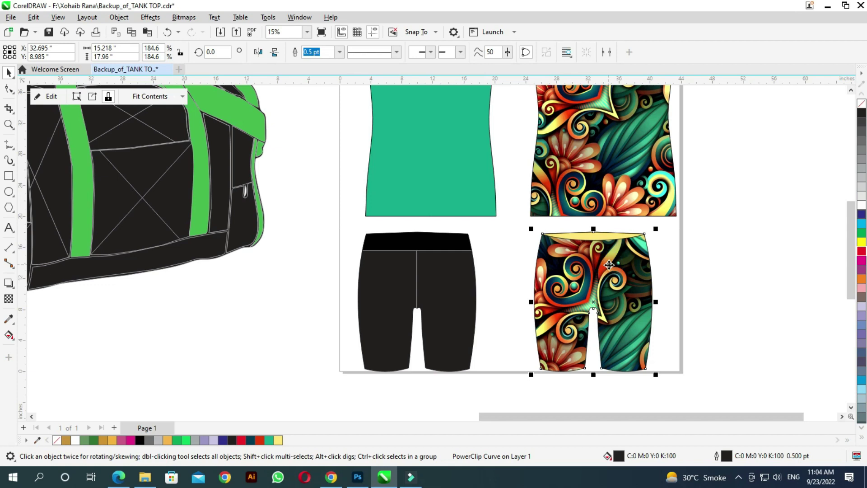
{"action": "double_click", "coordinate": [608, 258]}
{"action": "mouse_move", "coordinate": [608, 258]}
{"action": "left_mouse_down"}
{"action": "mouse_move", "coordinate": [609, 285]}
{"action": "mouse_move", "coordinate": [606, 266]}
{"action": "left_mouse_up"}
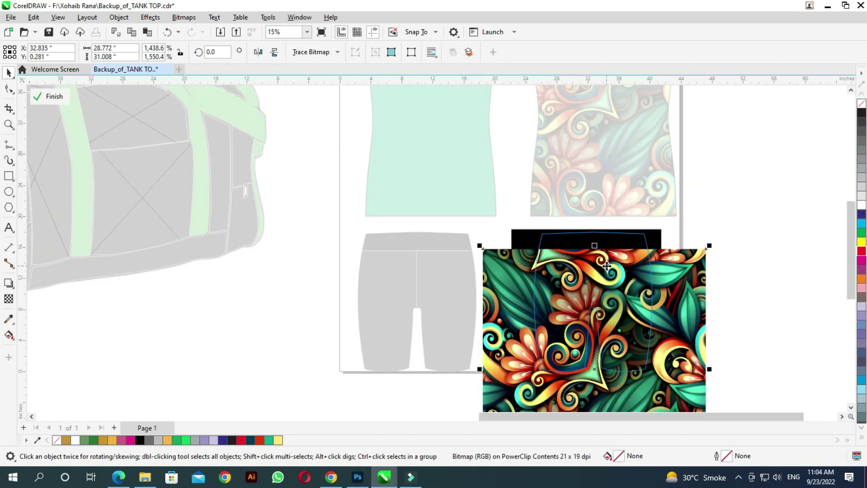
{"action": "left_click", "coordinate": [49, 96]}
{"action": "left_click", "coordinate": [562, 240]}
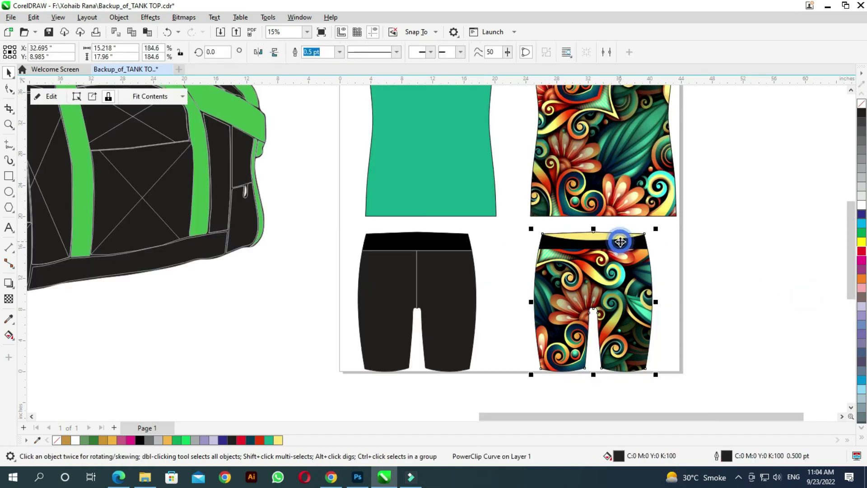
{"action": "left_click", "coordinate": [739, 265]}
{"action": "scroll", "coordinate": [602, 237], "scroll_direction": "up", "scroll_amount": 3}
{"action": "left_click", "coordinate": [602, 237]}
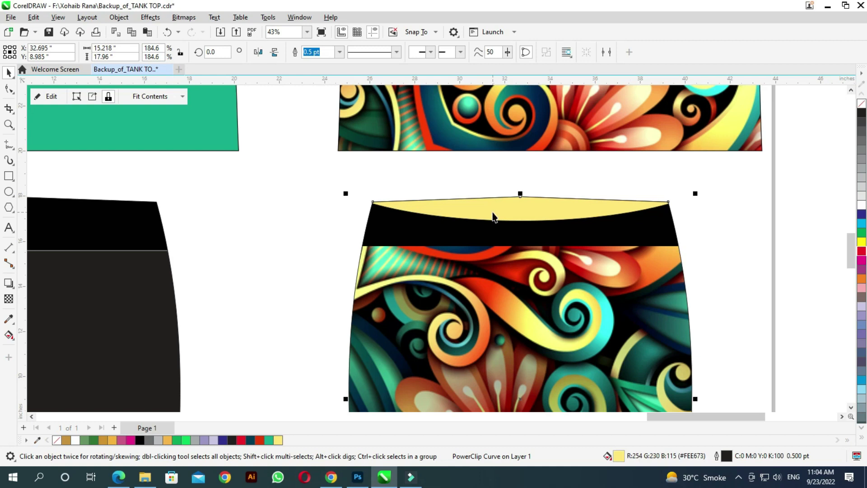
{"action": "left_click", "coordinate": [784, 253]}
{"action": "scroll", "coordinate": [795, 262], "scroll_direction": "down", "scroll_amount": 5}
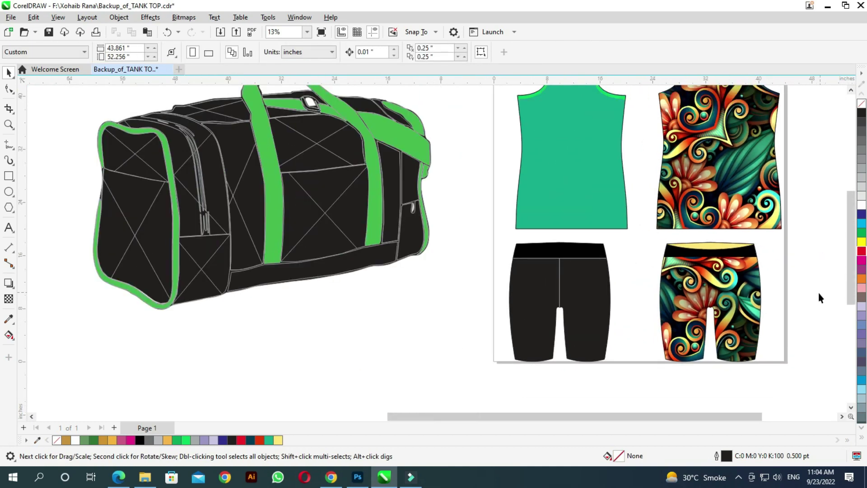
Recolour the plain black shorts green to match the left tank top
{"action": "left_click", "coordinate": [674, 291]}
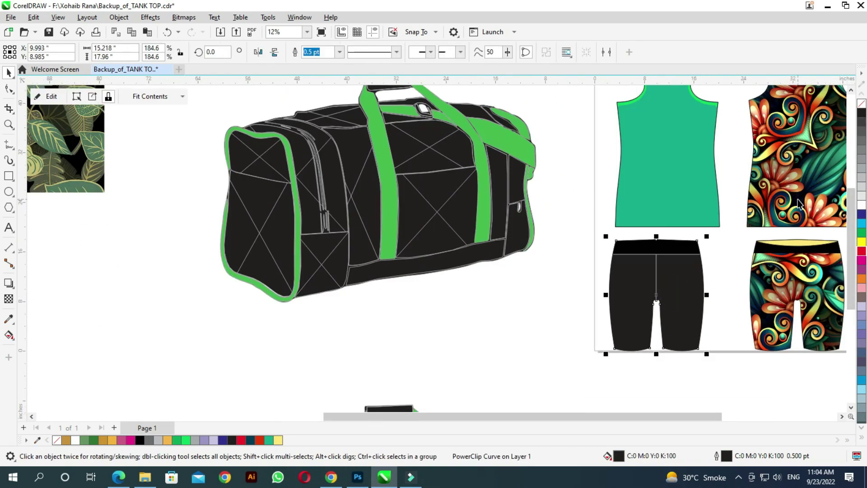
{"action": "left_click", "coordinate": [674, 169]}
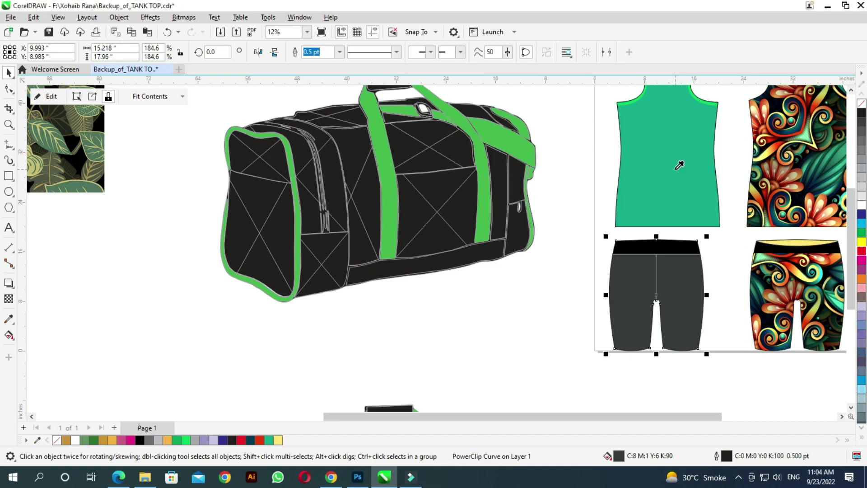
{"action": "left_click", "coordinate": [676, 170]}
{"action": "left_click", "coordinate": [566, 225]}
Copy the floral bitmap out of the patterned shorts' PowerClip
{"action": "scroll", "coordinate": [638, 237], "scroll_direction": "right", "scroll_amount": 3}
{"action": "scroll", "coordinate": [637, 237], "scroll_direction": "down", "scroll_amount": 4}
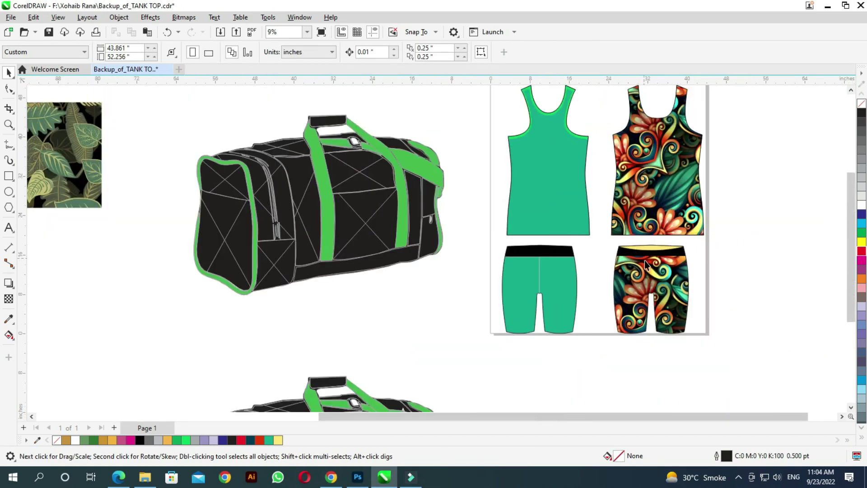
{"action": "scroll", "coordinate": [437, 106], "scroll_direction": "down", "scroll_amount": 2}
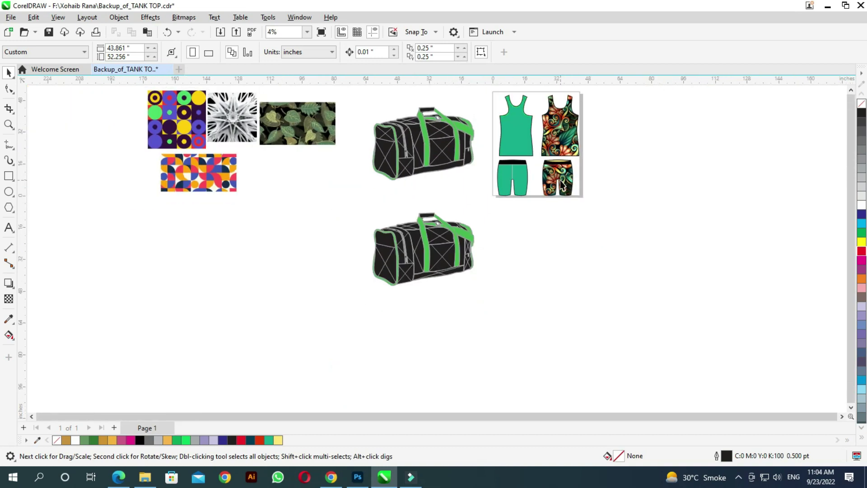
{"action": "double_click", "coordinate": [561, 185]}
{"action": "right_click", "coordinate": [563, 208]}
{"action": "left_click", "coordinate": [587, 231]}
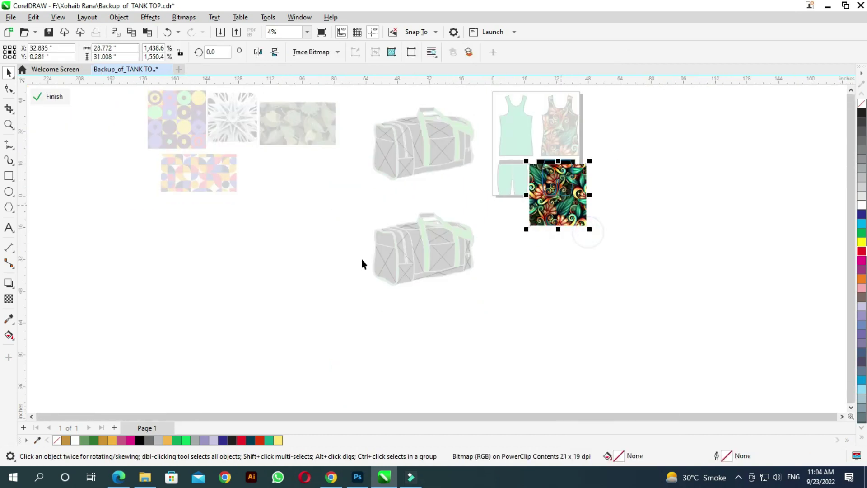
{"action": "left_click", "coordinate": [51, 97]}
Paste the floral bitmap and move it beside the lower duffel bag
{"action": "right_click", "coordinate": [90, 255]}
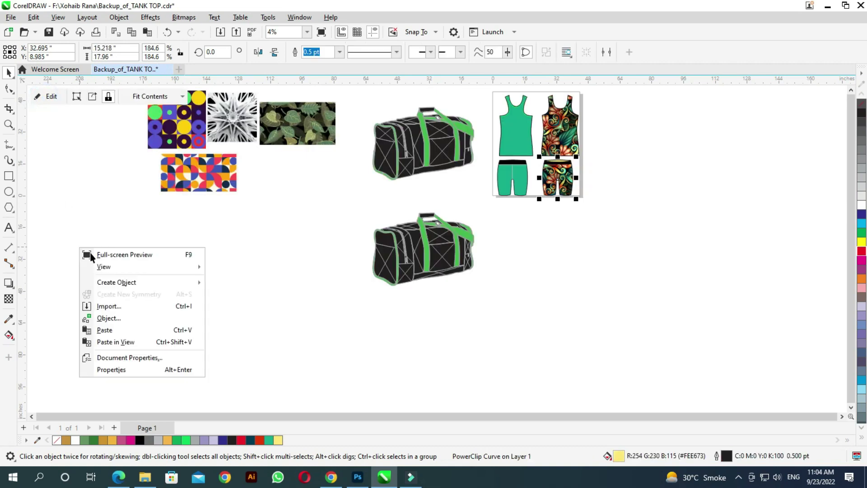
{"action": "left_click", "coordinate": [115, 331]}
{"action": "scroll", "coordinate": [465, 103], "scroll_direction": "up", "scroll_amount": 2}
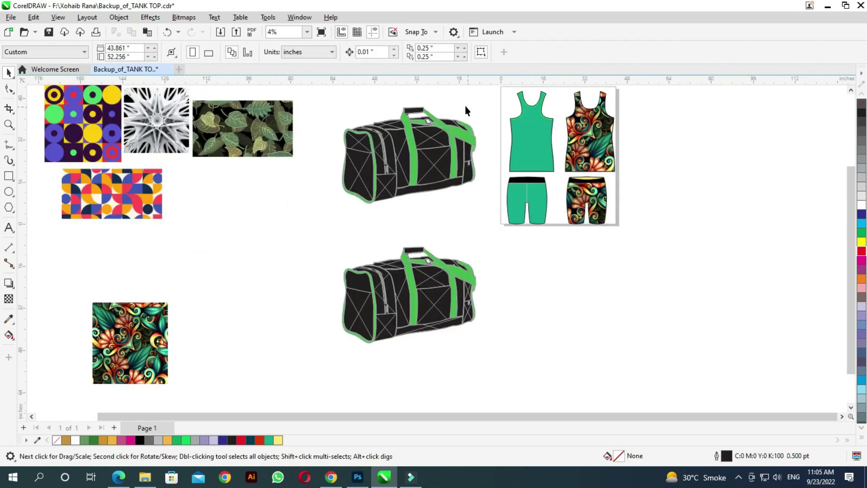
{"action": "scroll", "coordinate": [446, 150], "scroll_direction": "up", "scroll_amount": 3}
{"action": "scroll", "coordinate": [447, 150], "scroll_direction": "down", "scroll_amount": 2}
{"action": "scroll", "coordinate": [406, 278], "scroll_direction": "down", "scroll_amount": 4}
{"action": "scroll", "coordinate": [354, 159], "scroll_direction": "up", "scroll_amount": 4}
{"action": "scroll", "coordinate": [368, 111], "scroll_direction": "down", "scroll_amount": 4}
{"action": "scroll", "coordinate": [368, 110], "scroll_direction": "up", "scroll_amount": 2}
{"action": "scroll", "coordinate": [372, 113], "scroll_direction": "up", "scroll_amount": 3}
{"action": "scroll", "coordinate": [365, 122], "scroll_direction": "down", "scroll_amount": 3}
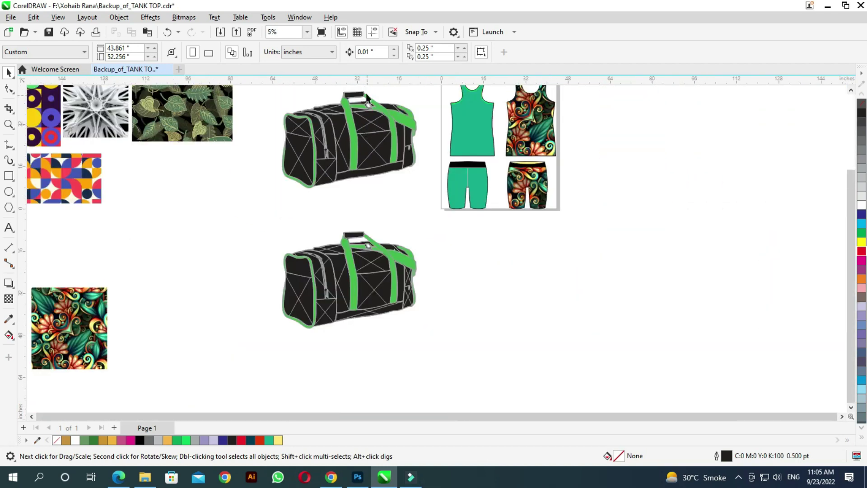
{"action": "scroll", "coordinate": [362, 126], "scroll_direction": "up", "scroll_amount": 3}
{"action": "scroll", "coordinate": [305, 267], "scroll_direction": "down", "scroll_amount": 3}
{"action": "scroll", "coordinate": [215, 262], "scroll_direction": "down", "scroll_amount": 1}
{"action": "left_click_drag", "start_coordinate": [303, 273], "coordinate": [393, 243]}
{"action": "scroll", "coordinate": [532, 271], "scroll_direction": "up", "scroll_amount": 2}
{"action": "scroll", "coordinate": [538, 253], "scroll_direction": "up", "scroll_amount": 1}
{"action": "left_click_drag", "start_coordinate": [719, 266], "coordinate": [602, 202]}
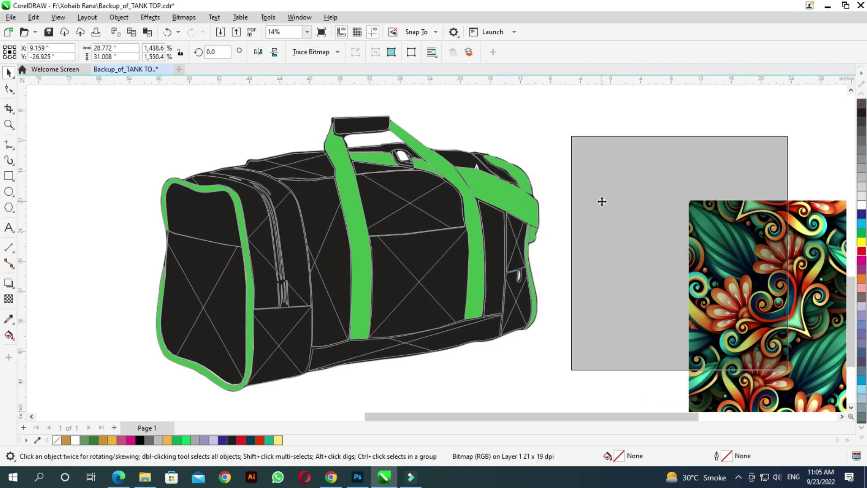
PowerClip the floral pattern bitmap into the bag's front pocket
{"action": "left_click", "coordinate": [417, 255]}
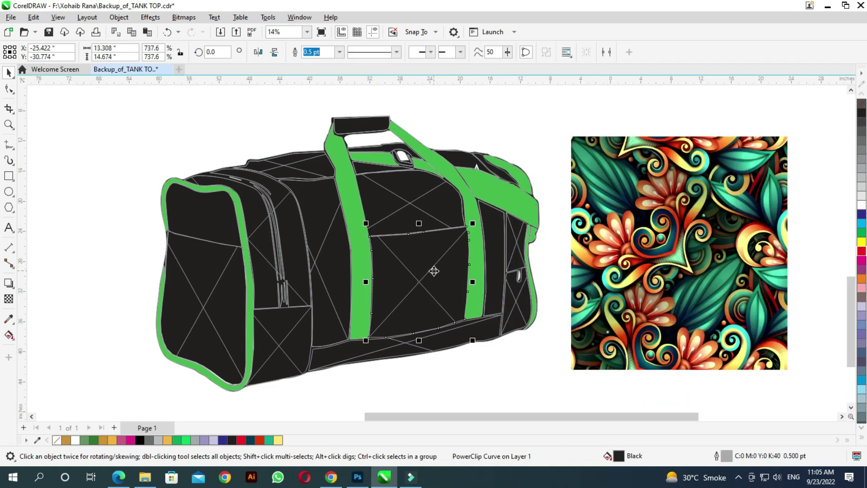
{"action": "left_click", "coordinate": [628, 257]}
{"action": "right_click", "coordinate": [631, 260]}
{"action": "left_click", "coordinate": [656, 300]}
{"action": "left_click", "coordinate": [413, 265]}
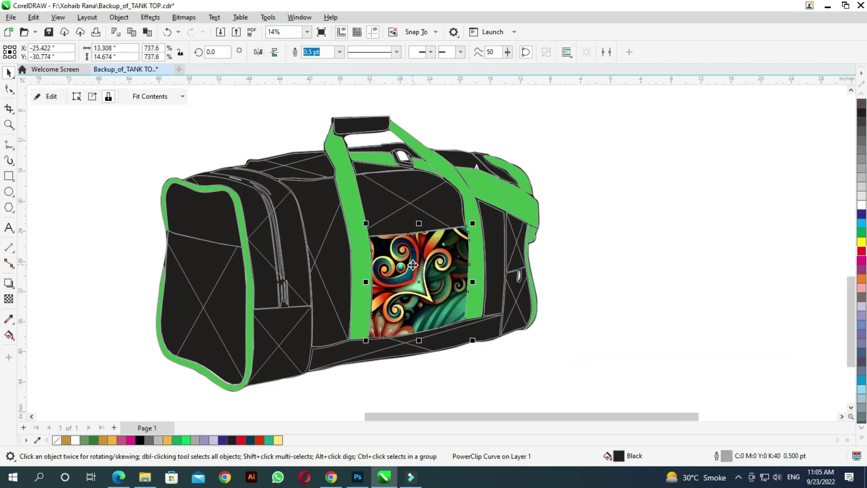
Move a floral copy beside the bag and clip it into the side panel by the strap
{"action": "scroll", "coordinate": [380, 209], "scroll_direction": "down", "scroll_amount": 2}
{"action": "scroll", "coordinate": [379, 209], "scroll_direction": "down", "scroll_amount": 1}
{"action": "left_click", "coordinate": [574, 244]}
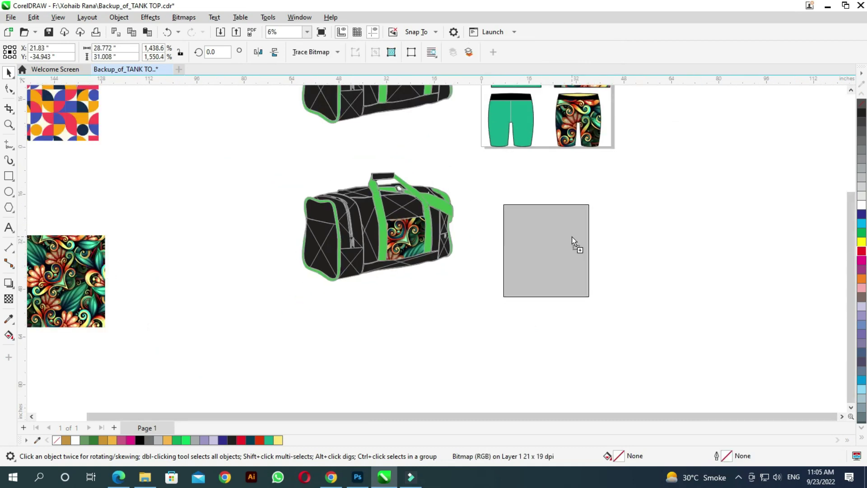
{"action": "scroll", "coordinate": [472, 212], "scroll_direction": "up", "scroll_amount": 3}
{"action": "left_click_drag", "start_coordinate": [774, 313], "coordinate": [638, 244]}
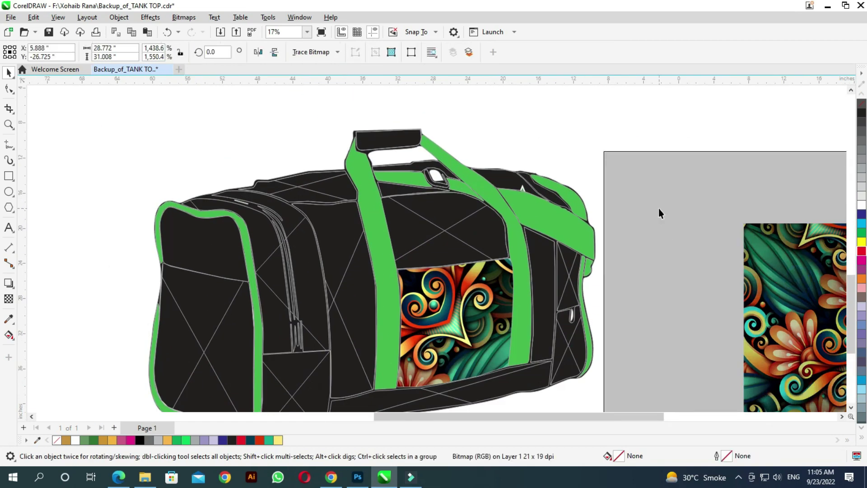
{"action": "right_click", "coordinate": [639, 245]}
{"action": "left_click", "coordinate": [656, 300]}
{"action": "left_click", "coordinate": [542, 279]}
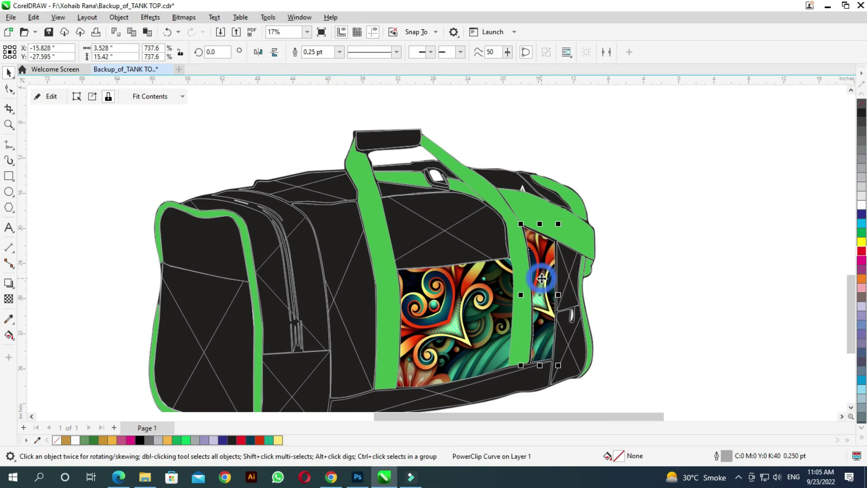
Place a floral copy right of the lower bag and PowerClip it into a bag panel
{"action": "scroll", "coordinate": [609, 256], "scroll_direction": "down", "scroll_amount": 2}
{"action": "scroll", "coordinate": [503, 297], "scroll_direction": "up", "scroll_amount": 2}
{"action": "scroll", "coordinate": [515, 289], "scroll_direction": "down", "scroll_amount": 2}
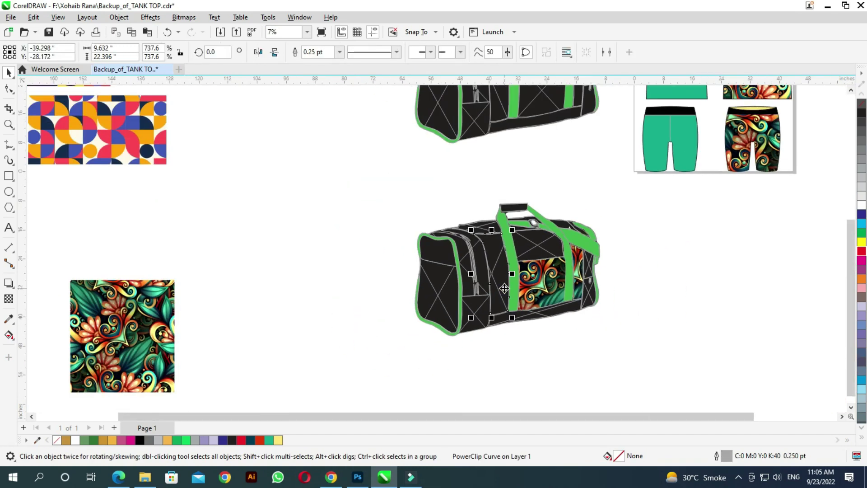
{"action": "scroll", "coordinate": [523, 287], "scroll_direction": "down", "scroll_amount": 1}
{"action": "left_click_drag", "start_coordinate": [243, 316], "coordinate": [657, 293]}
{"action": "right_click", "coordinate": [673, 312]}
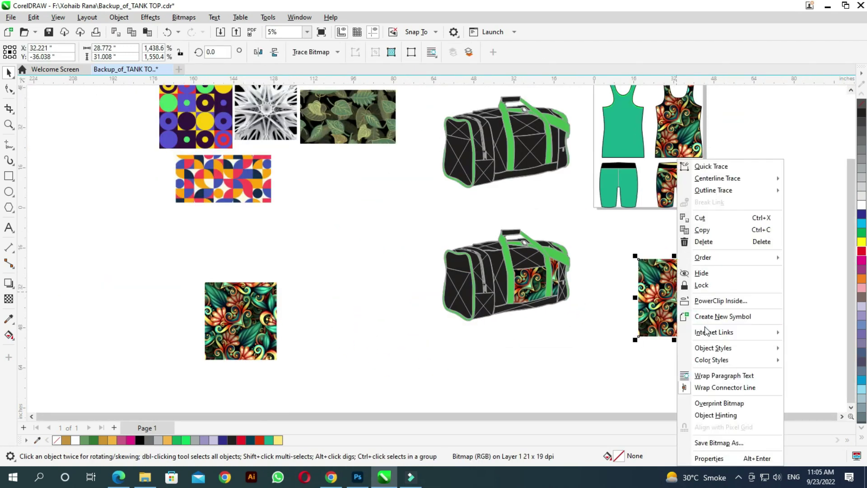
{"action": "left_click", "coordinate": [709, 300]}
{"action": "left_click", "coordinate": [501, 280]}
Clip two more floral copies into the lower-left panel and another bag panel
{"action": "left_click_drag", "start_coordinate": [246, 322], "coordinate": [674, 287]}
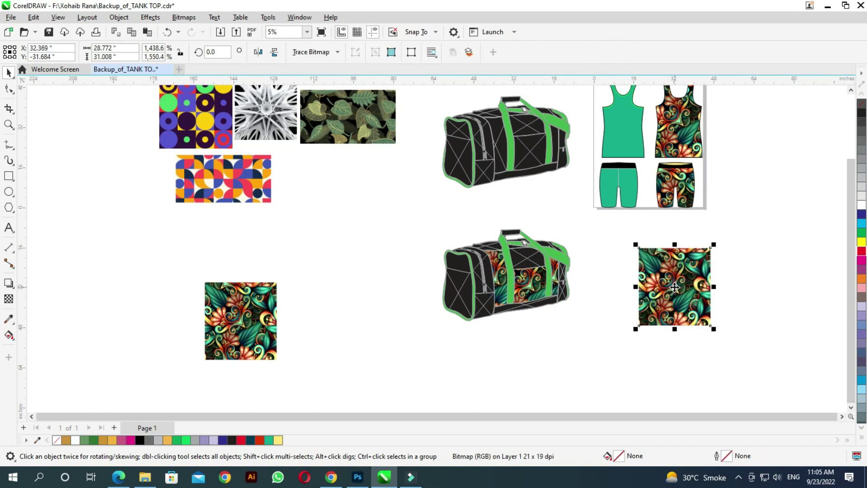
{"action": "right_click", "coordinate": [673, 288]}
{"action": "left_click", "coordinate": [692, 301]}
{"action": "left_click", "coordinate": [481, 304]}
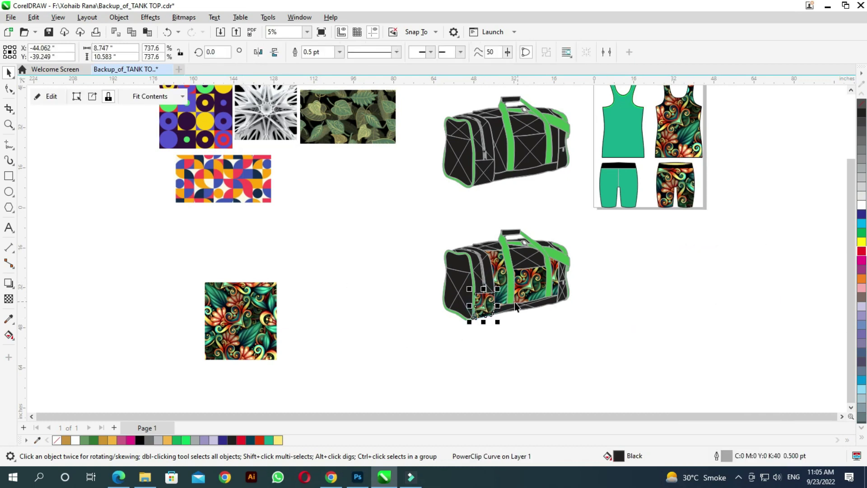
{"action": "left_click_drag", "start_coordinate": [246, 307], "coordinate": [672, 268]}
{"action": "right_click", "coordinate": [673, 271]}
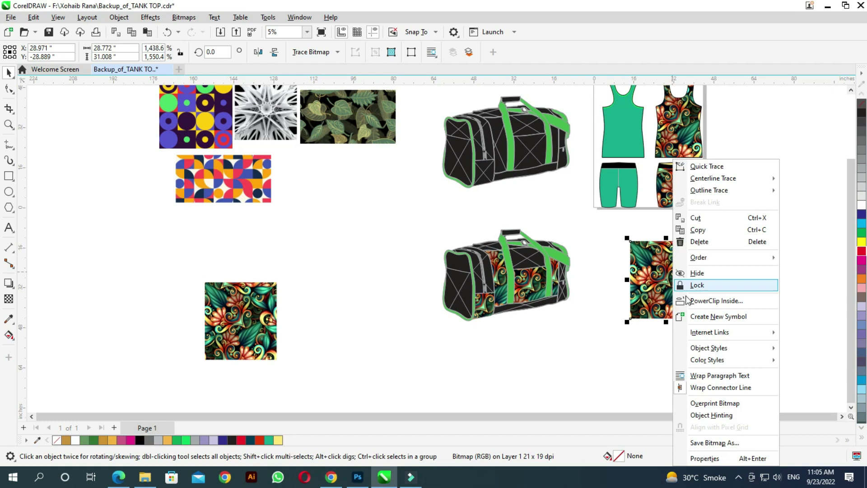
{"action": "left_click", "coordinate": [700, 301]}
{"action": "left_click", "coordinate": [472, 274]}
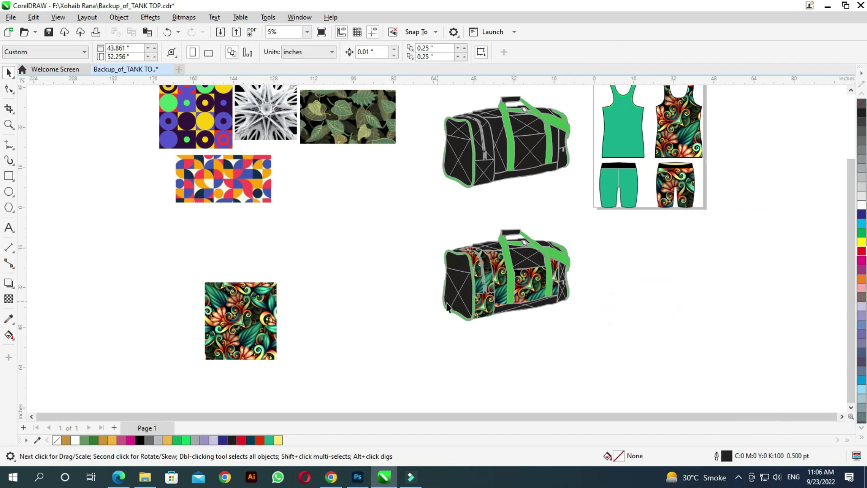
PowerClip floral copies into the bag's left end panel and a neighbouring panel
{"action": "left_click_drag", "start_coordinate": [588, 300], "coordinate": [644, 280]}
{"action": "right_click", "coordinate": [643, 280]}
{"action": "left_click", "coordinate": [668, 301]}
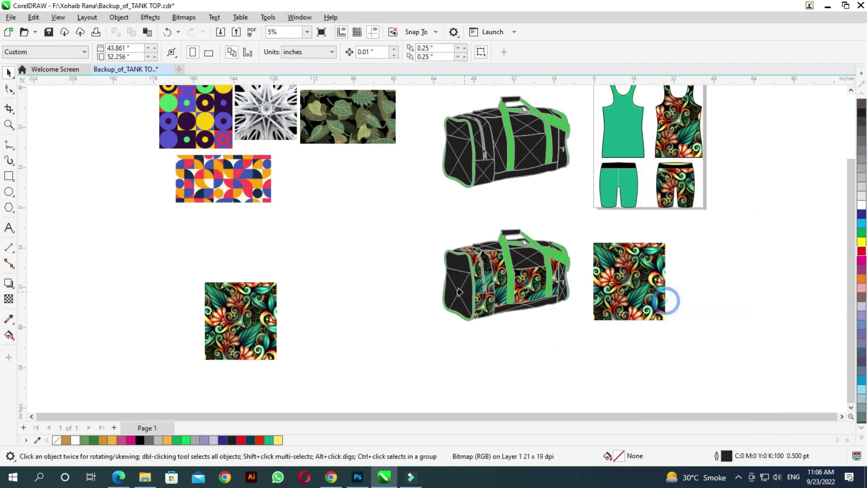
{"action": "left_click", "coordinate": [449, 287]}
{"action": "left_click", "coordinate": [323, 298]}
{"action": "left_click_drag", "start_coordinate": [252, 317], "coordinate": [636, 289]}
{"action": "right_click", "coordinate": [638, 284]}
{"action": "left_click", "coordinate": [668, 300]}
{"action": "left_click", "coordinate": [470, 268]}
Fill two further lower-bag panels with fresh floral copies via PowerClip Inside
{"action": "left_click_drag", "start_coordinate": [239, 316], "coordinate": [689, 286]}
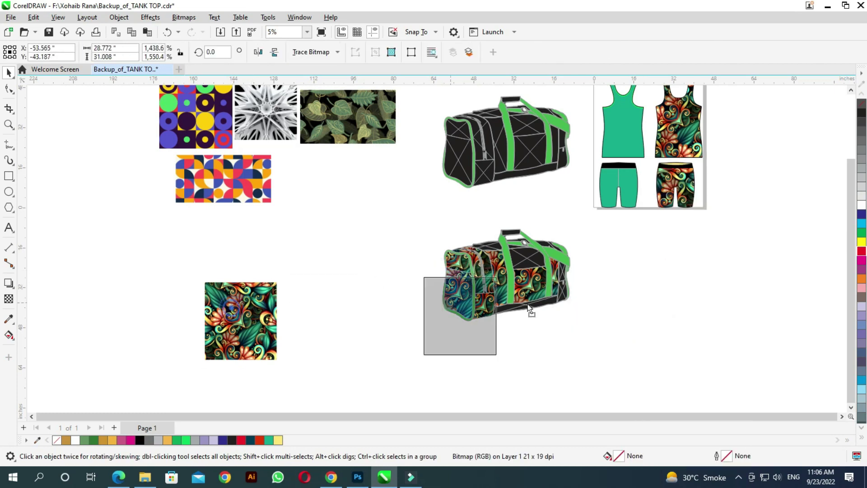
{"action": "right_click", "coordinate": [690, 286]}
{"action": "left_click", "coordinate": [712, 300]}
{"action": "left_click", "coordinate": [524, 262]}
{"action": "left_click_drag", "start_coordinate": [228, 314], "coordinate": [646, 277]}
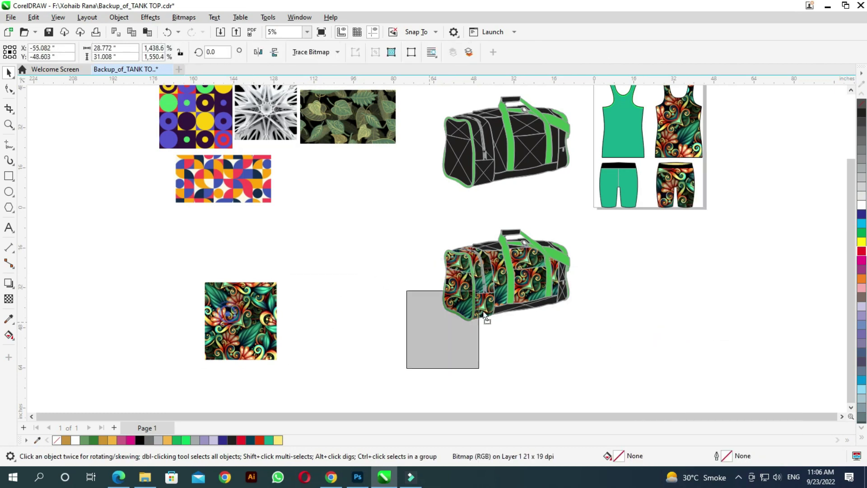
{"action": "right_click", "coordinate": [645, 276]}
{"action": "left_click", "coordinate": [673, 300]}
{"action": "left_click", "coordinate": [533, 304]}
Clip floral copies into two more bag panels, leaving another copy ready beside the bag
{"action": "left_click_drag", "start_coordinate": [245, 309], "coordinate": [663, 293]}
{"action": "right_click", "coordinate": [663, 292]}
{"action": "left_click", "coordinate": [690, 302]}
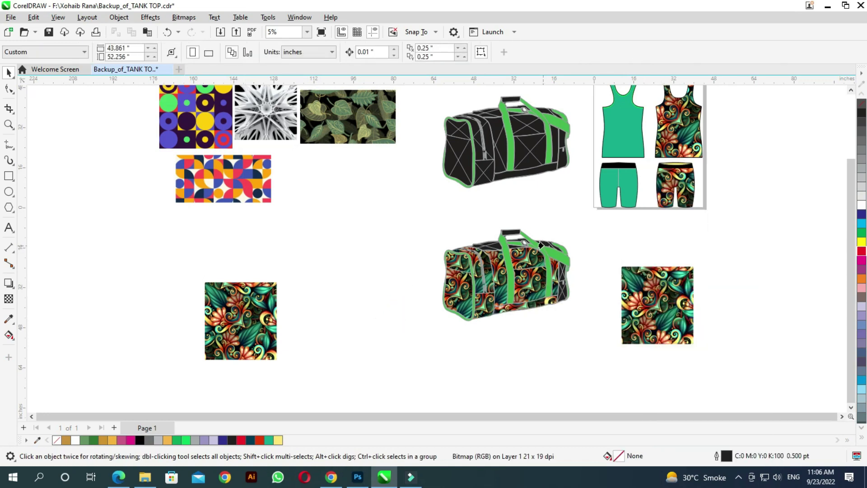
{"action": "left_click", "coordinate": [540, 245]}
{"action": "left_click_drag", "start_coordinate": [251, 316], "coordinate": [655, 297]}
{"action": "right_click", "coordinate": [656, 297]}
{"action": "left_click", "coordinate": [678, 303]}
{"action": "left_click", "coordinate": [559, 292]}
{"action": "left_click_drag", "start_coordinate": [256, 311], "coordinate": [677, 294]}
{"action": "right_click", "coordinate": [678, 294]}
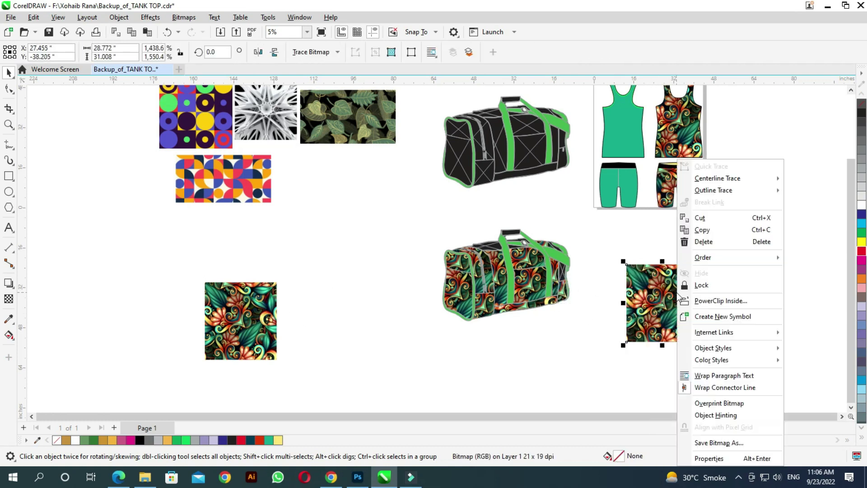
{"action": "left_click", "coordinate": [697, 301]}
Clip the waiting floral copy into the end panel, then a pasted copy into a lower panel
{"action": "scroll", "coordinate": [557, 273], "scroll_direction": "up", "scroll_amount": 1}
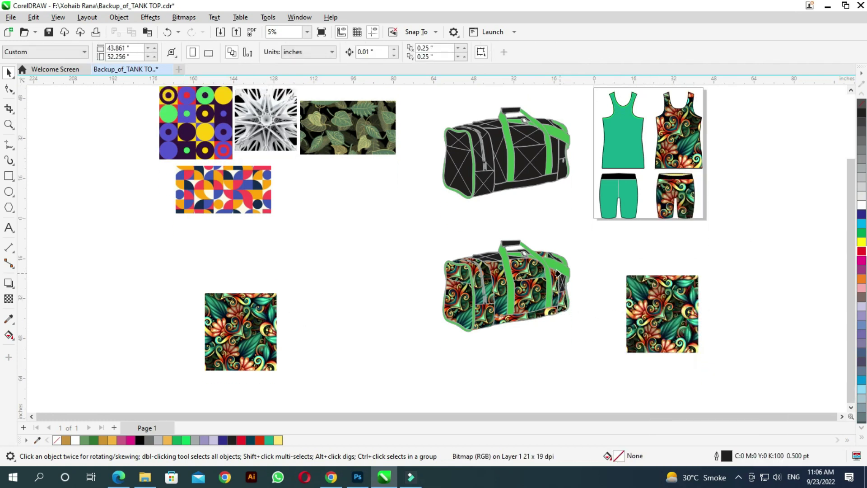
{"action": "left_click", "coordinate": [559, 289]}
{"action": "scroll", "coordinate": [570, 281], "scroll_direction": "up", "scroll_amount": 2}
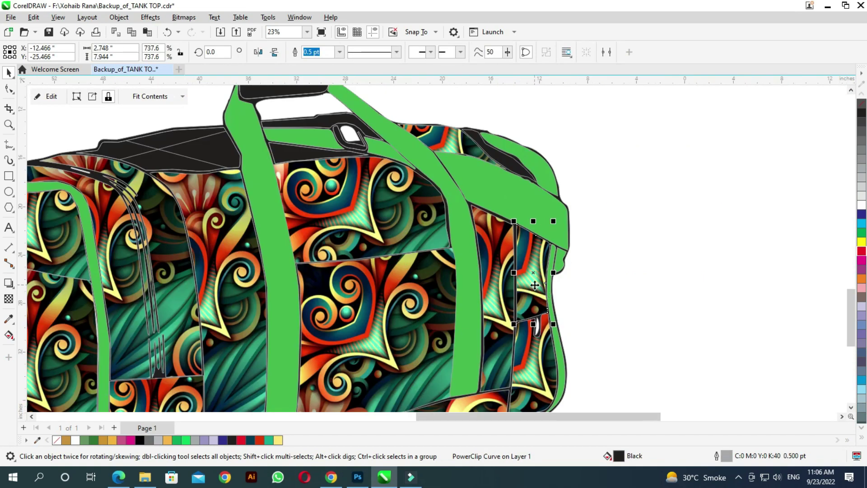
{"action": "scroll", "coordinate": [570, 281], "scroll_direction": "down", "scroll_amount": 3}
{"action": "scroll", "coordinate": [449, 245], "scroll_direction": "down", "scroll_amount": 1}
{"action": "key", "text": "ctrl+v"}
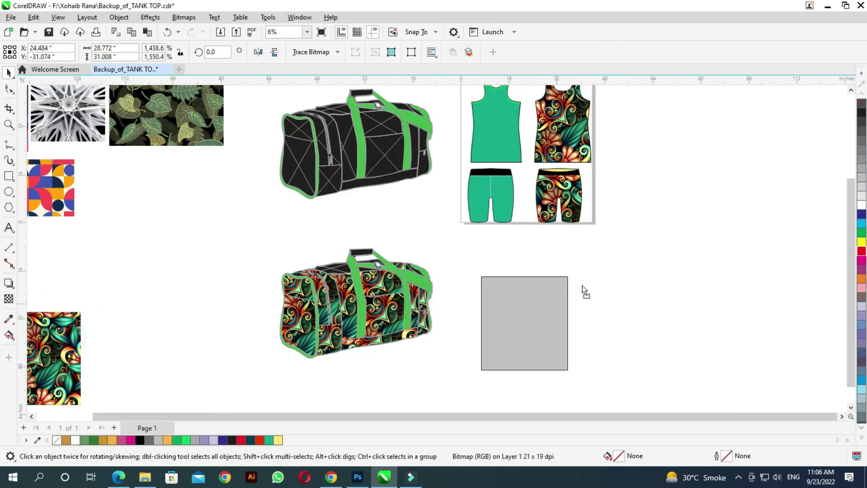
{"action": "left_click", "coordinate": [366, 276]}
{"action": "left_click", "coordinate": [457, 291]}
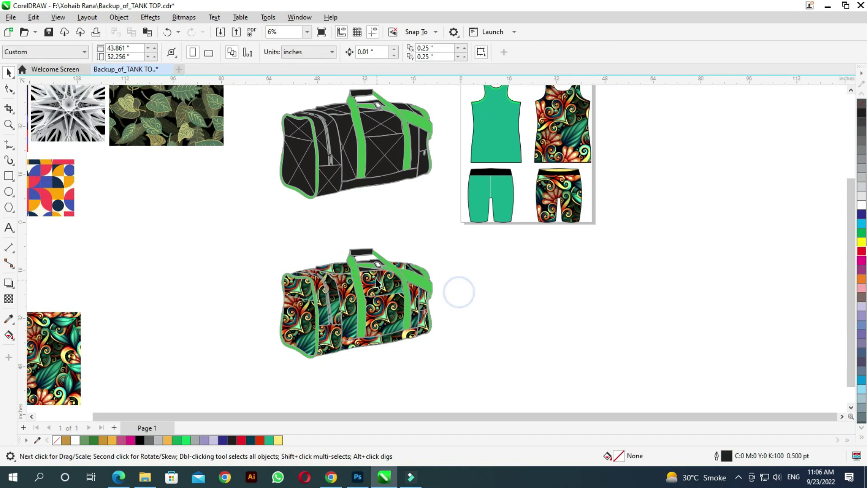
Copy the floral swatch, paste it, and PowerClip it into a strap-side panel
{"action": "scroll", "coordinate": [366, 275], "scroll_direction": "up", "scroll_amount": 2}
{"action": "scroll", "coordinate": [366, 276], "scroll_direction": "down", "scroll_amount": 4}
{"action": "right_click", "coordinate": [157, 333]}
{"action": "left_click", "coordinate": [181, 95]}
{"action": "key", "text": "ctrl+v"}
{"action": "left_click_drag", "start_coordinate": [487, 329], "coordinate": [450, 316]}
{"action": "scroll", "coordinate": [359, 289], "scroll_direction": "up", "scroll_amount": 3}
{"action": "scroll", "coordinate": [359, 289], "scroll_direction": "up", "scroll_amount": 2}
{"action": "right_click", "coordinate": [725, 235]}
{"action": "left_click", "coordinate": [768, 301]}
{"action": "left_click", "coordinate": [286, 260]}
Paste another floral copy, move it right and apply PowerClip Inside to it
{"action": "scroll", "coordinate": [367, 271], "scroll_direction": "down", "scroll_amount": 3}
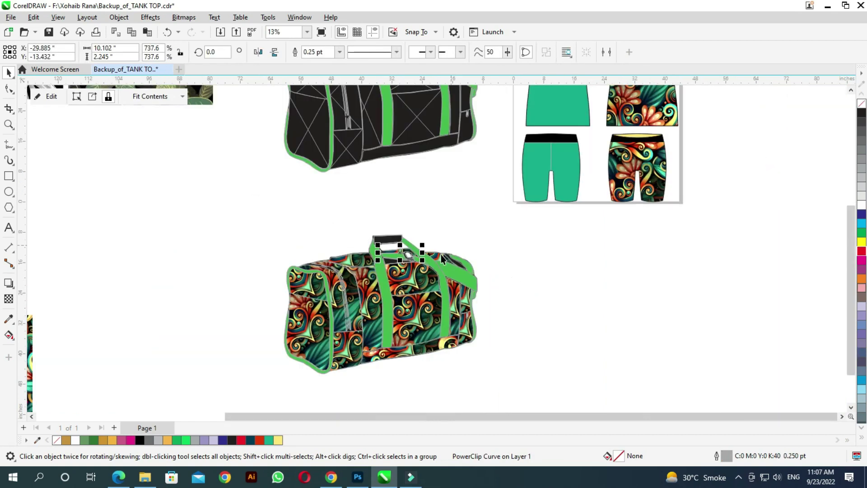
{"action": "scroll", "coordinate": [440, 254], "scroll_direction": "down", "scroll_amount": 2}
{"action": "key", "text": "ctrl+v"}
{"action": "left_click_drag", "start_coordinate": [451, 298], "coordinate": [571, 307]}
{"action": "right_click", "coordinate": [571, 307]}
{"action": "left_click", "coordinate": [367, 258]}
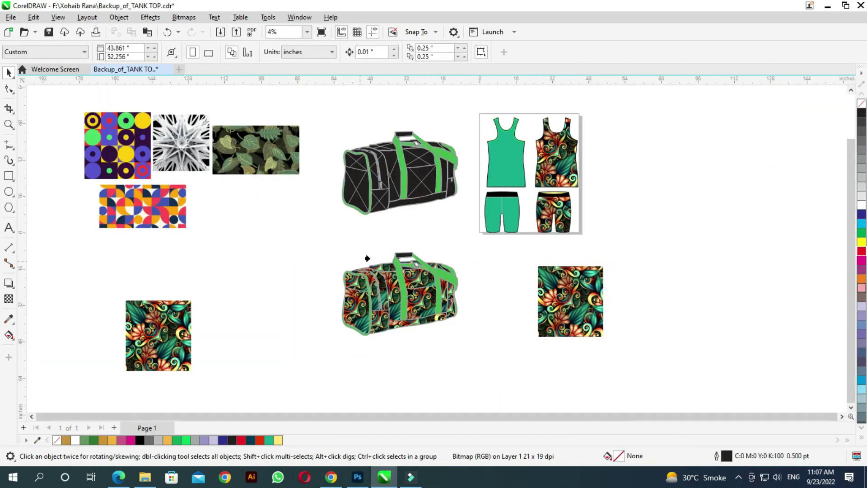
{"action": "scroll", "coordinate": [405, 272], "scroll_direction": "up", "scroll_amount": 3}
{"action": "scroll", "coordinate": [405, 272], "scroll_direction": "up", "scroll_amount": 2}
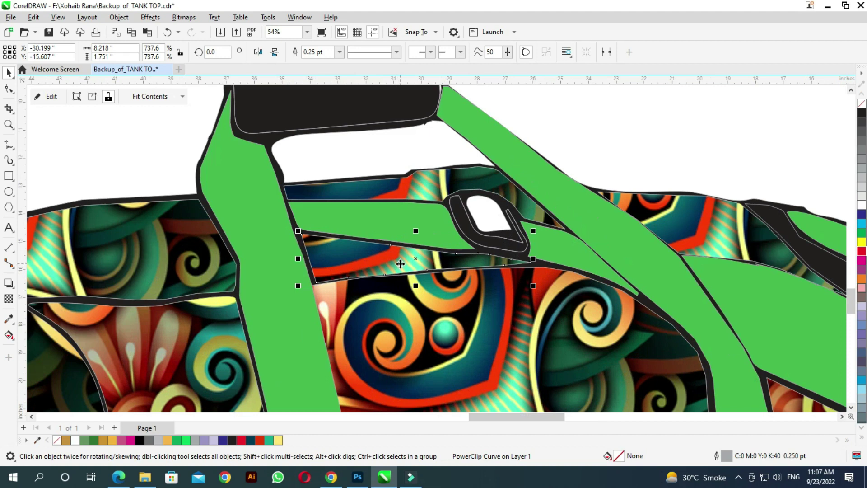
{"action": "scroll", "coordinate": [617, 289], "scroll_direction": "down", "scroll_amount": 4}
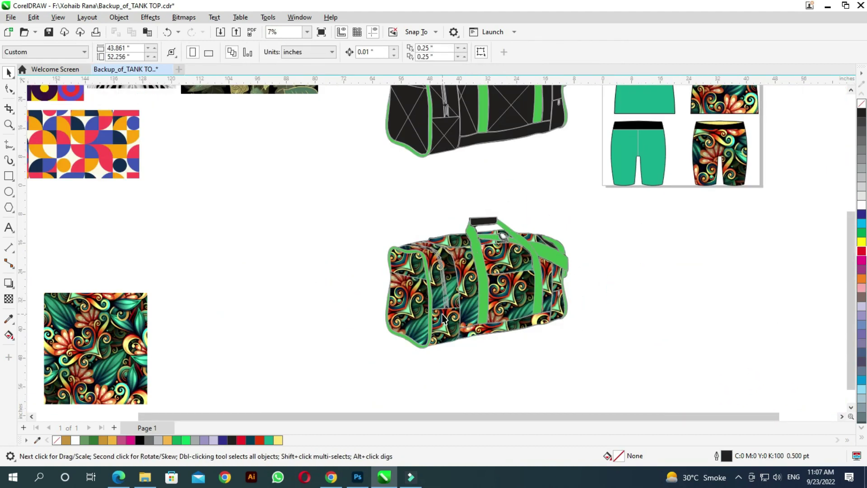
Paste a fresh floral copy and clip it into the black panel near the handle
{"action": "key", "text": "ctrl+v"}
{"action": "left_click_drag", "start_coordinate": [284, 326], "coordinate": [653, 285]}
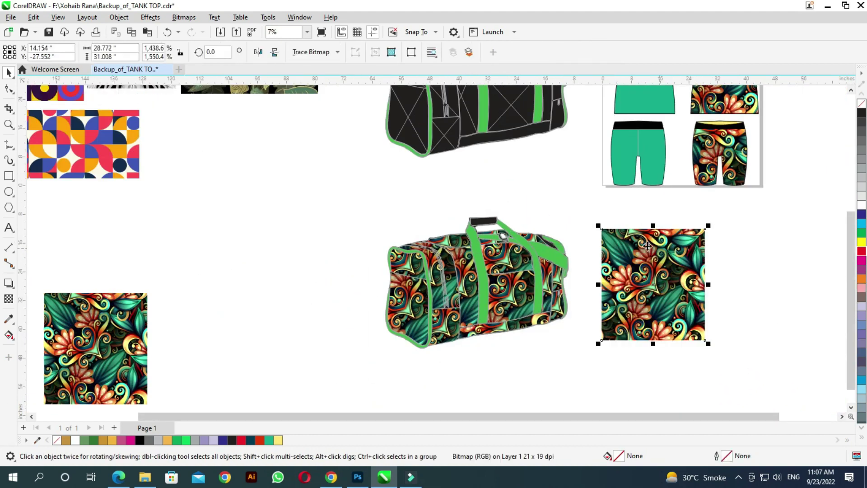
{"action": "scroll", "coordinate": [618, 274], "scroll_direction": "up", "scroll_amount": 2}
{"action": "scroll", "coordinate": [618, 274], "scroll_direction": "up", "scroll_amount": 2}
{"action": "right_click", "coordinate": [740, 269]}
{"action": "left_click", "coordinate": [772, 300]}
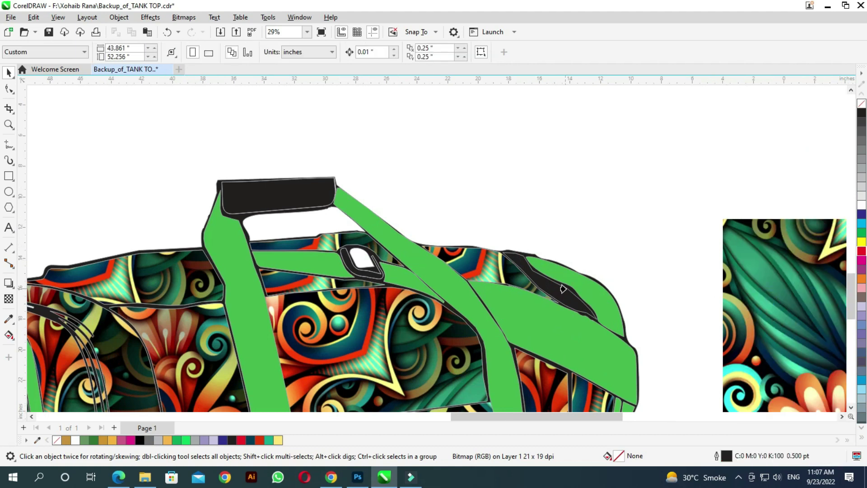
{"action": "left_click", "coordinate": [554, 291]}
PowerClip a floral copy into the remaining black top panel
{"action": "scroll", "coordinate": [559, 286], "scroll_direction": "down", "scroll_amount": 4}
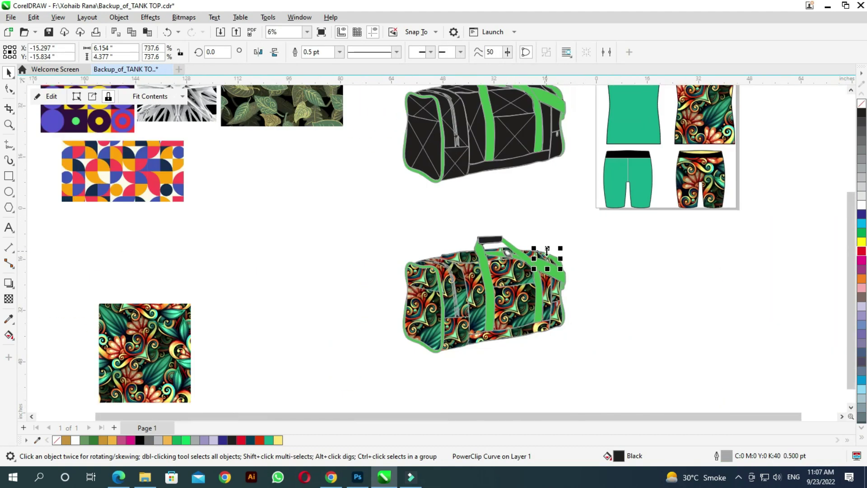
{"action": "scroll", "coordinate": [589, 282], "scroll_direction": "down", "scroll_amount": 1}
{"action": "key", "text": "ctrl+z"}
{"action": "right_click", "coordinate": [654, 274]}
{"action": "left_click", "coordinate": [690, 301]}
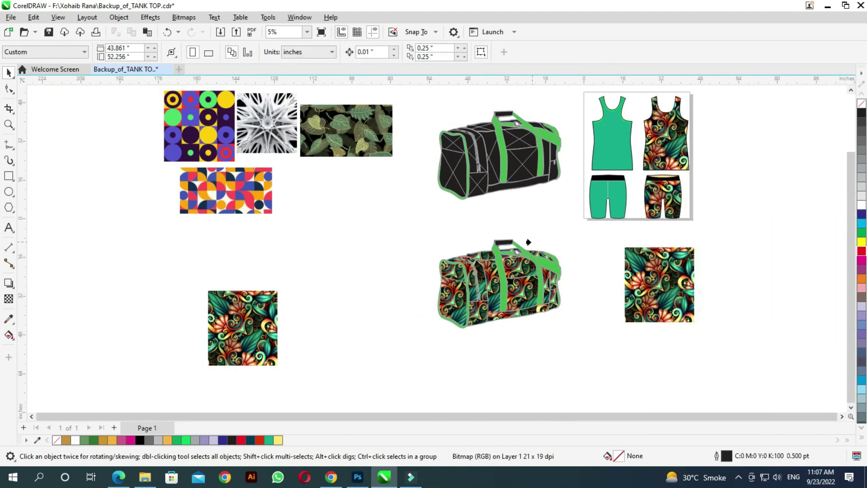
{"action": "left_click", "coordinate": [537, 255]}
{"action": "scroll", "coordinate": [610, 273], "scroll_direction": "up", "scroll_amount": 3}
{"action": "scroll", "coordinate": [425, 261], "scroll_direction": "up", "scroll_amount": 2}
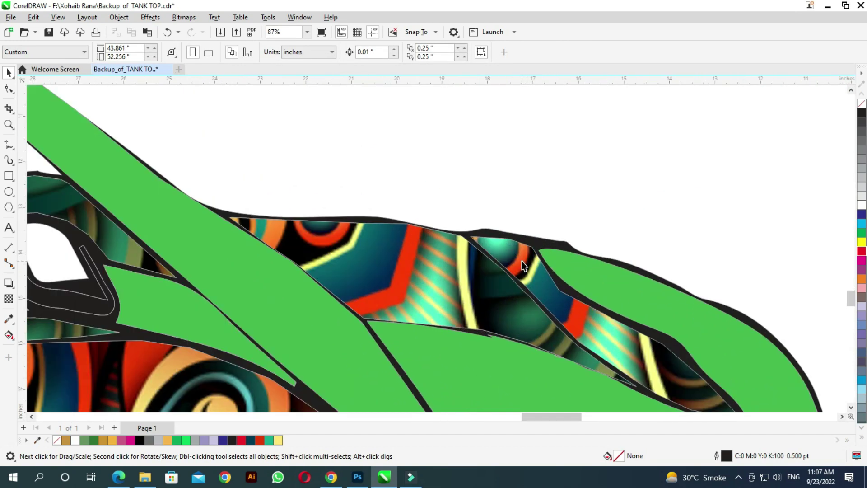
{"action": "scroll", "coordinate": [424, 261], "scroll_direction": "down", "scroll_amount": 4}
{"action": "scroll", "coordinate": [371, 334], "scroll_direction": "up", "scroll_amount": 1}
Shrink the pattern in the front panel under the handle and shift it down-right
{"action": "left_click", "coordinate": [475, 265]}
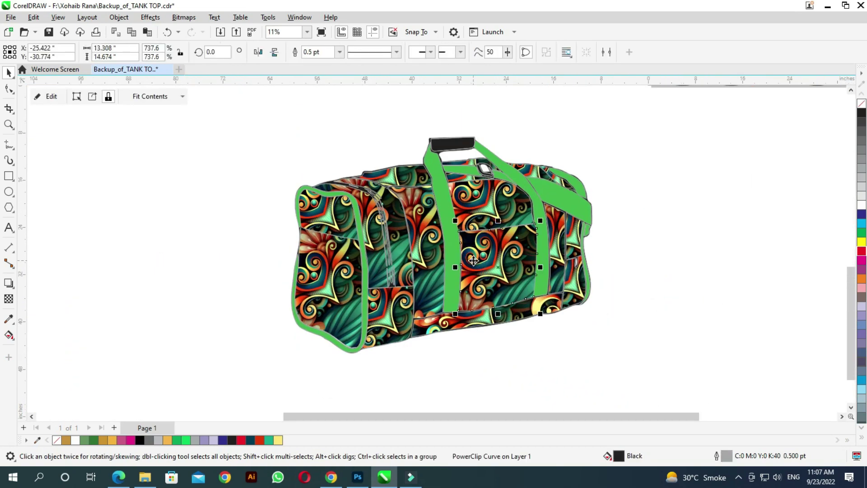
{"action": "double_click", "coordinate": [490, 271]}
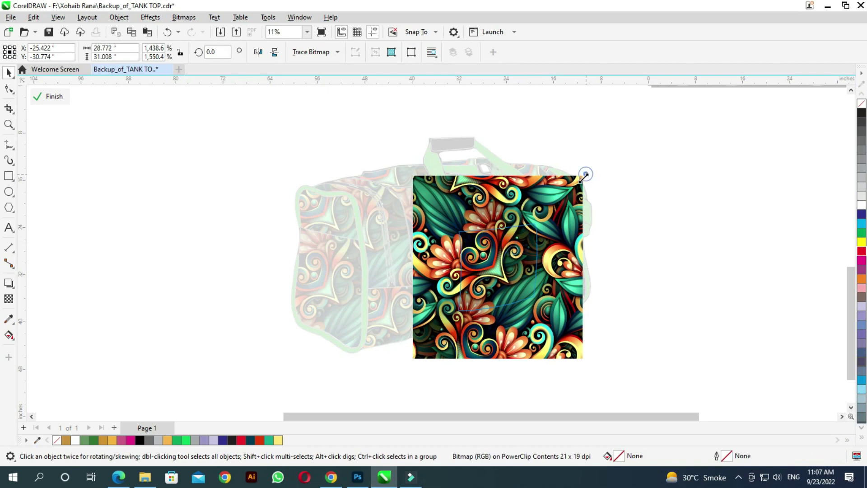
{"action": "left_click_drag", "start_coordinate": [585, 175], "coordinate": [547, 213]}
{"action": "left_click_drag", "start_coordinate": [481, 263], "coordinate": [511, 248]}
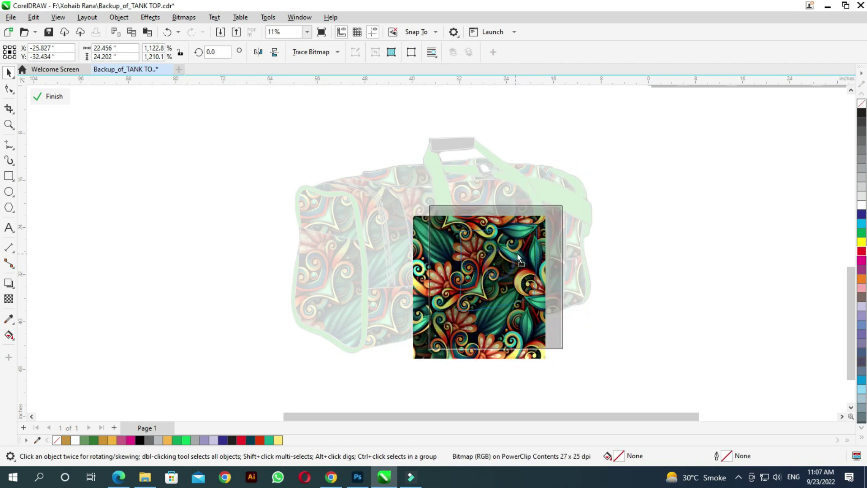
{"action": "left_click", "coordinate": [50, 96]}
Shrink another front panel's pattern to about 24 inches wide and shift it up-right
{"action": "left_click", "coordinate": [493, 198]}
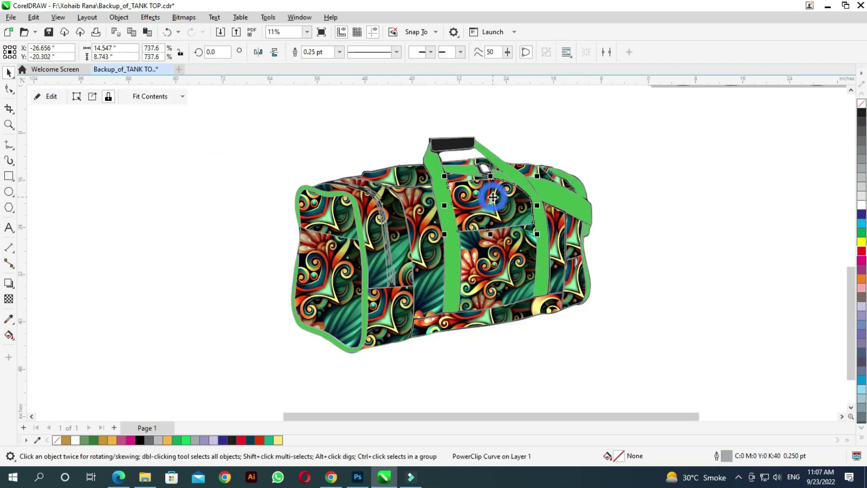
{"action": "double_click", "coordinate": [493, 198]}
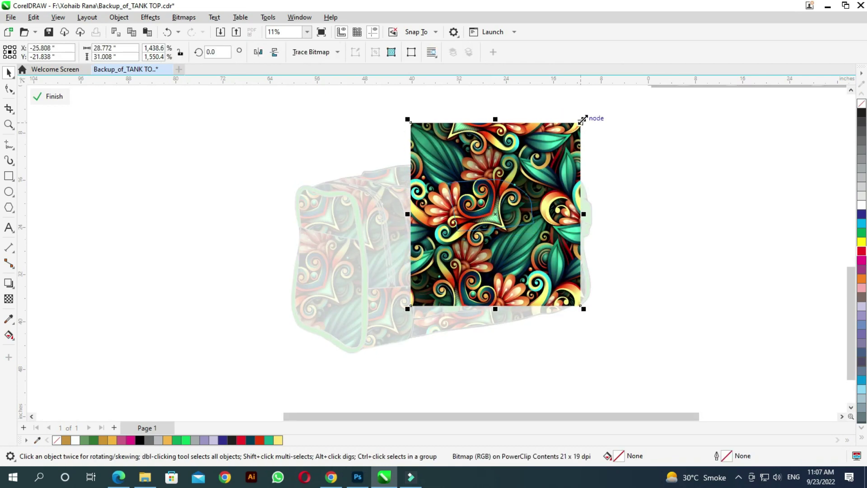
{"action": "left_click_drag", "start_coordinate": [582, 120], "coordinate": [555, 149]}
{"action": "left_click_drag", "start_coordinate": [523, 174], "coordinate": [538, 160]}
{"action": "left_click", "coordinate": [47, 96]}
{"action": "left_click", "coordinate": [218, 151]}
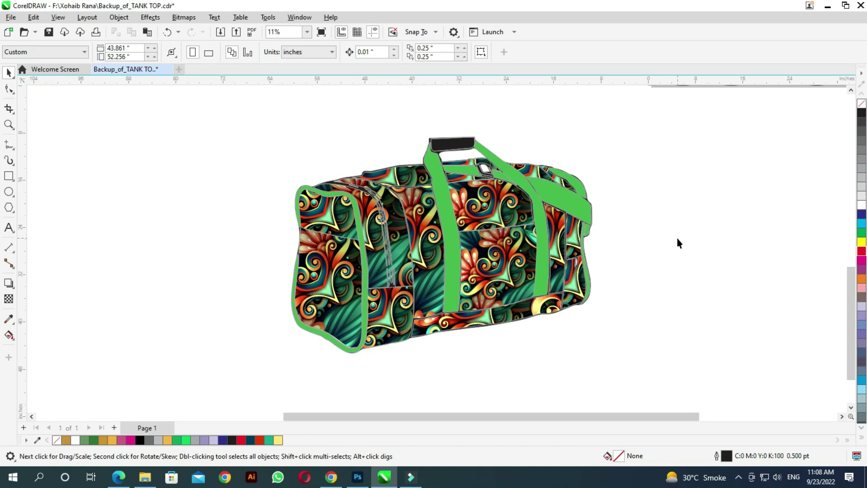
Shrink the front left panel's pattern, move it up-left and tilt it about 6.8°
{"action": "left_click", "coordinate": [436, 264]}
{"action": "double_click", "coordinate": [436, 264]}
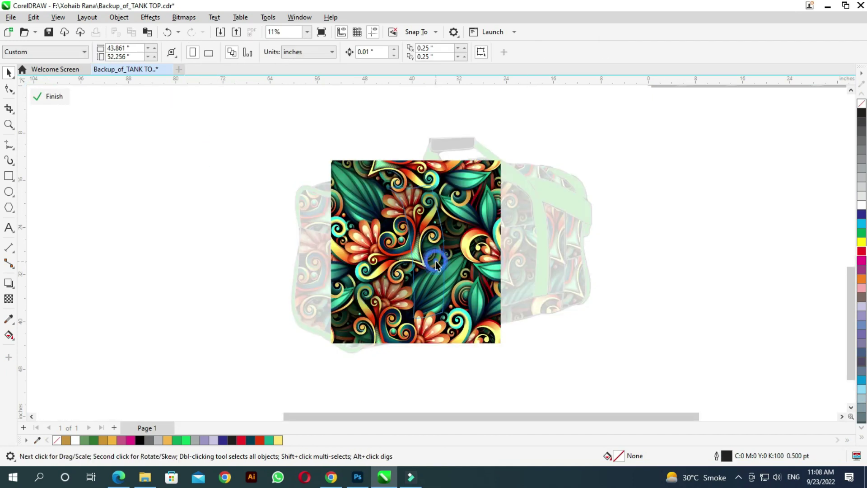
{"action": "left_click", "coordinate": [442, 230]}
{"action": "left_click_drag", "start_coordinate": [502, 160], "coordinate": [470, 193]}
{"action": "left_click_drag", "start_coordinate": [450, 236], "coordinate": [423, 228]}
{"action": "left_click", "coordinate": [423, 229]}
{"action": "left_click_drag", "start_coordinate": [307, 336], "coordinate": [317, 351]}
{"action": "left_click", "coordinate": [362, 291]}
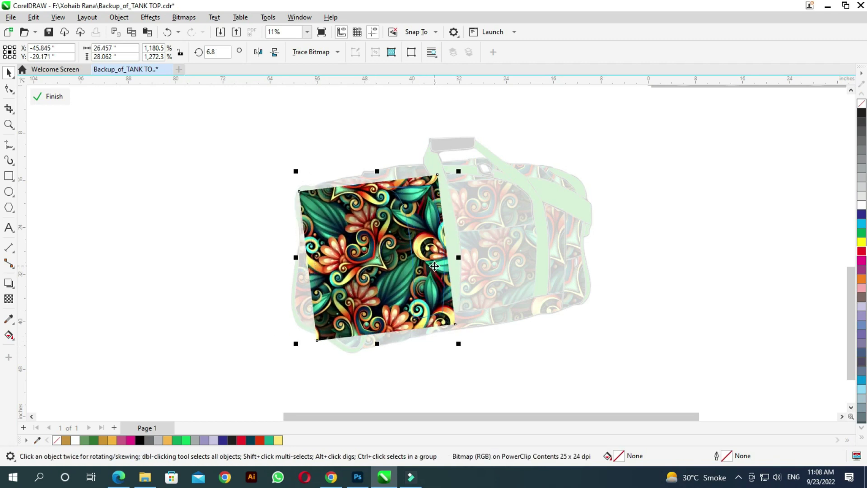
{"action": "left_click", "coordinate": [427, 266]}
{"action": "left_click", "coordinate": [42, 96]}
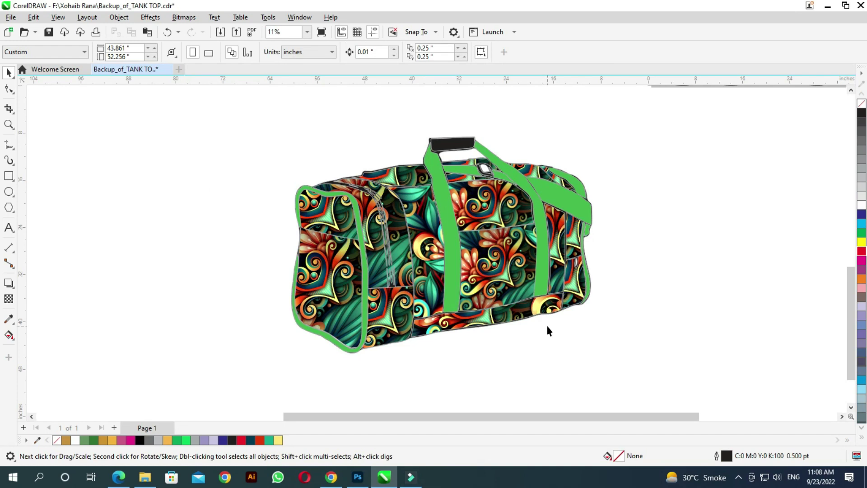
Shrink the left side panel's floral pattern to about 82%, tilt it 9.5°, and nudge it
{"action": "left_click", "coordinate": [334, 277]}
{"action": "double_click", "coordinate": [334, 278]}
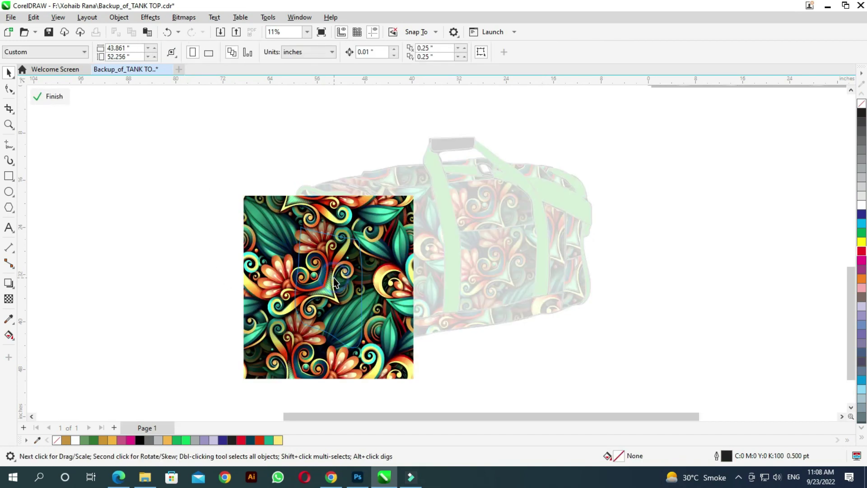
{"action": "left_click_drag", "start_coordinate": [334, 278], "coordinate": [338, 267]}
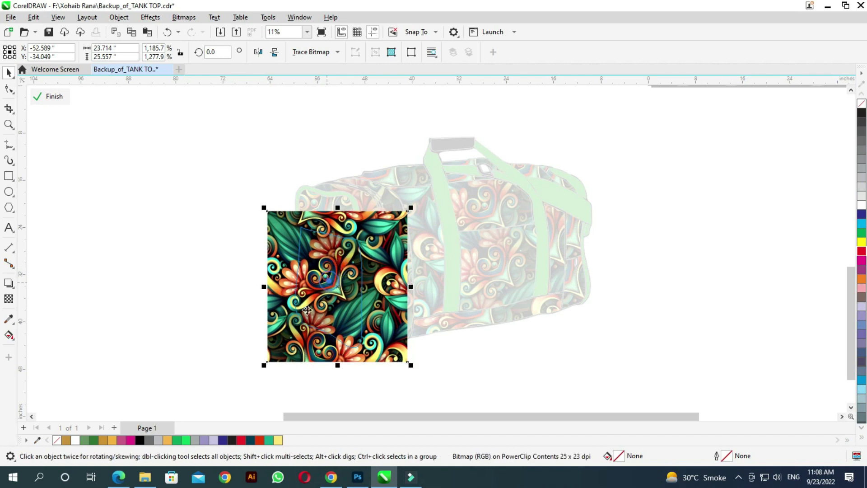
{"action": "left_click", "coordinate": [268, 361]}
{"action": "left_click_drag", "start_coordinate": [266, 363], "coordinate": [295, 365]}
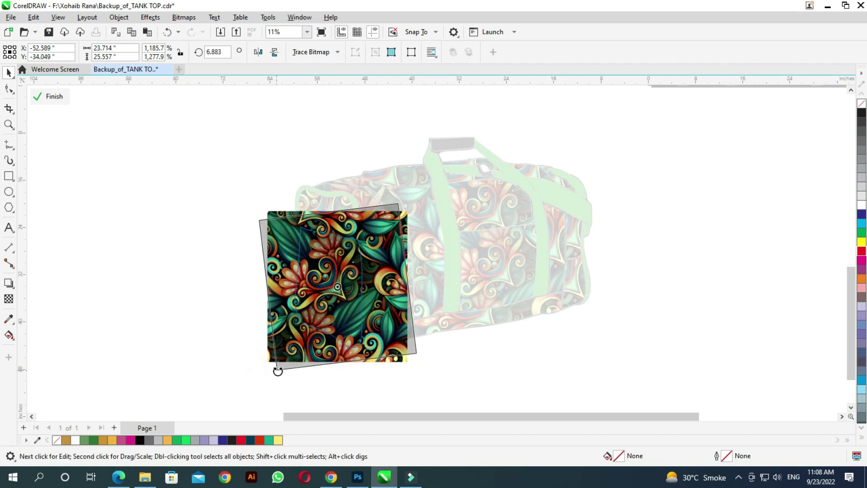
{"action": "left_click_drag", "start_coordinate": [338, 308], "coordinate": [344, 313]}
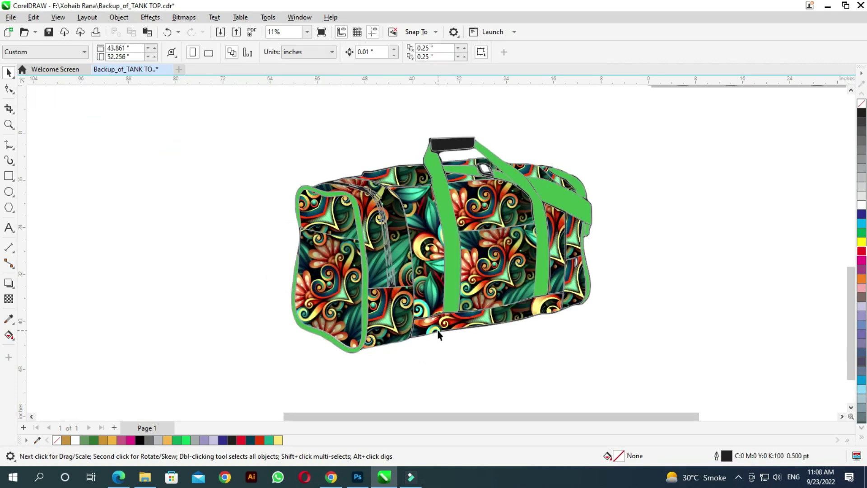
Scale down the floral pattern clipped inside the bag's main patterned panel
{"action": "left_click", "coordinate": [377, 264]}
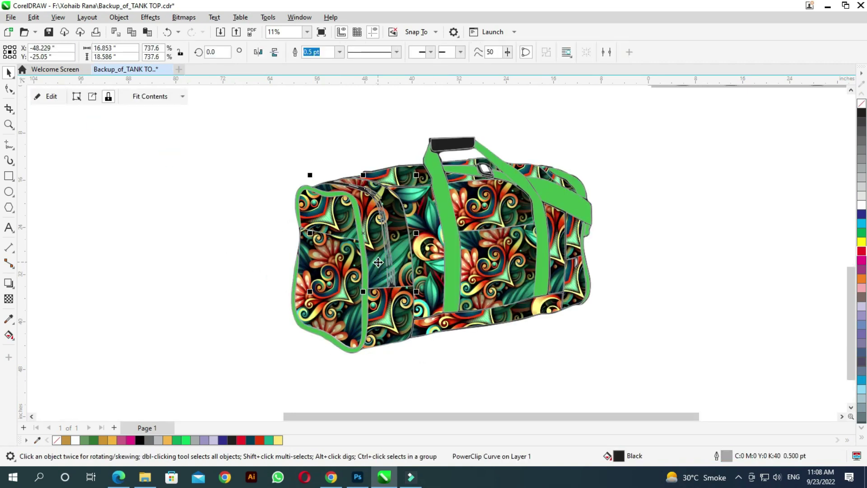
{"action": "double_click", "coordinate": [378, 262]}
{"action": "left_click", "coordinate": [441, 137]}
{"action": "mouse_move", "coordinate": [449, 136]}
{"action": "left_mouse_down"}
{"action": "mouse_move", "coordinate": [384, 227]}
{"action": "mouse_move", "coordinate": [346, 233]}
{"action": "left_mouse_up"}
{"action": "left_click", "coordinate": [66, 97]}
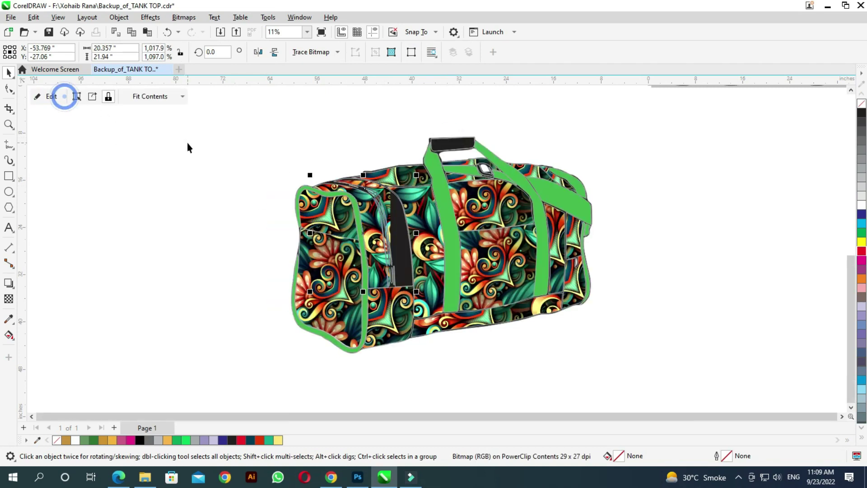
Shift that panel's clipped floral pattern to the right
{"action": "left_click", "coordinate": [187, 143]}
{"action": "left_click", "coordinate": [391, 267]}
{"action": "double_click", "coordinate": [381, 261]}
{"action": "left_click", "coordinate": [380, 262]}
{"action": "left_click_drag", "start_coordinate": [341, 253], "coordinate": [364, 253]}
{"action": "left_click", "coordinate": [168, 136]}
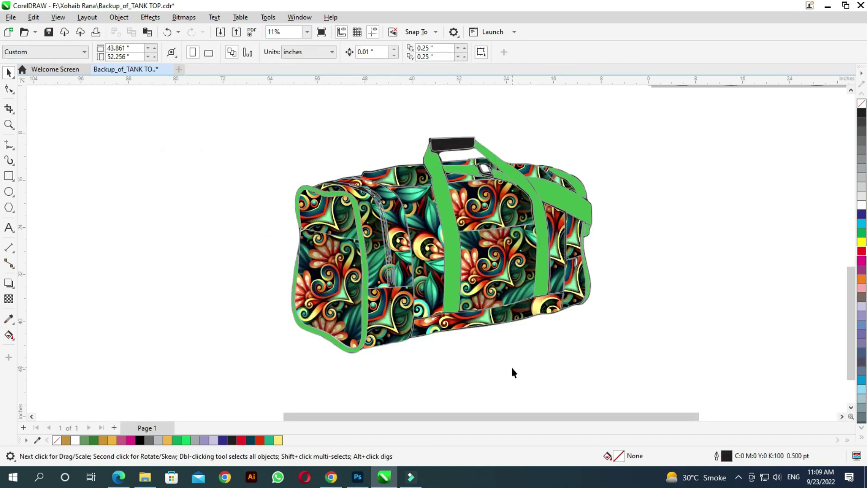
Shrink another panel's pattern to about 73% and reposition it within the panel
{"action": "left_click", "coordinate": [322, 221]}
{"action": "double_click", "coordinate": [314, 225]}
{"action": "left_click_drag", "start_coordinate": [322, 196], "coordinate": [357, 252]}
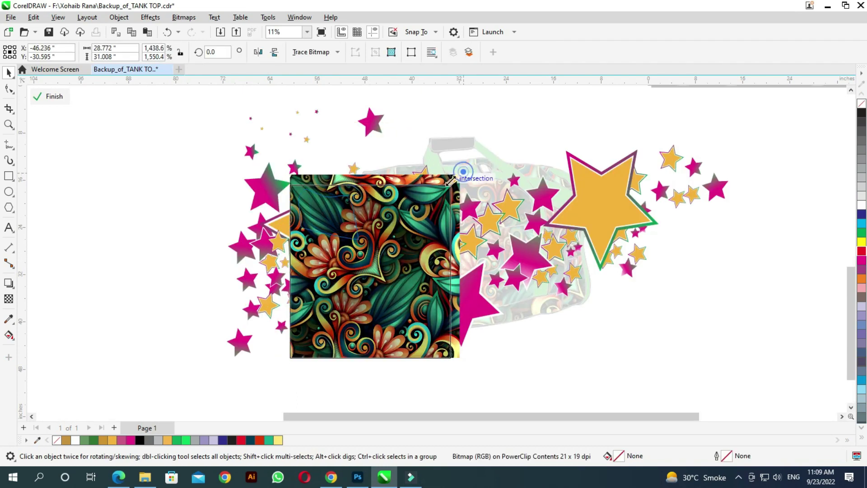
{"action": "left_click_drag", "start_coordinate": [452, 172], "coordinate": [417, 221]}
{"action": "left_click_drag", "start_coordinate": [367, 256], "coordinate": [373, 216]}
{"action": "left_click", "coordinate": [329, 211]}
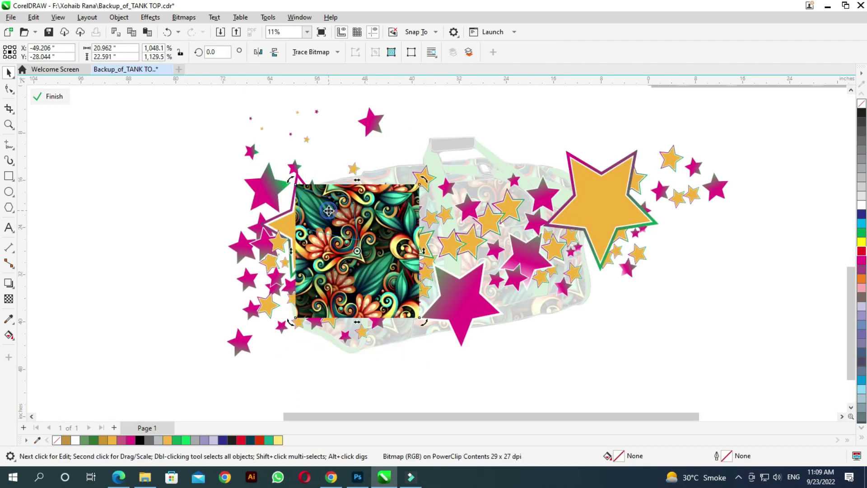
{"action": "left_click", "coordinate": [535, 345]}
{"action": "left_click", "coordinate": [57, 103]}
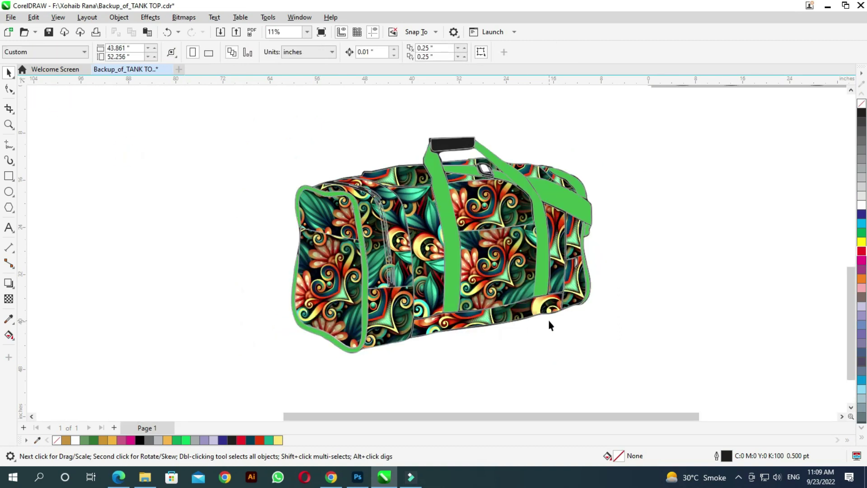
Bring the floral pattern tile over and place it left of the black duffel bag
{"action": "scroll", "coordinate": [402, 315], "scroll_direction": "down", "scroll_amount": 1}
{"action": "scroll", "coordinate": [402, 315], "scroll_direction": "down", "scroll_amount": 1}
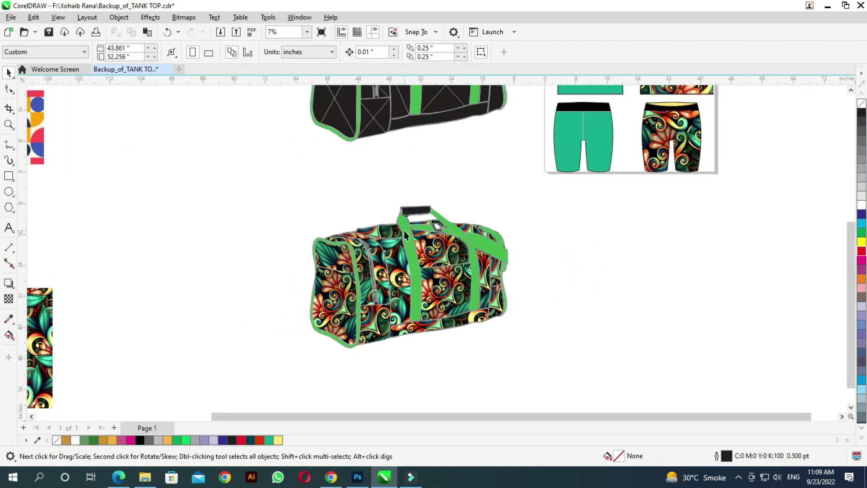
{"action": "scroll", "coordinate": [403, 231], "scroll_direction": "down", "scroll_amount": 2}
{"action": "left_click_drag", "start_coordinate": [161, 293], "coordinate": [531, 256]}
{"action": "scroll", "coordinate": [427, 209], "scroll_direction": "down", "scroll_amount": 2}
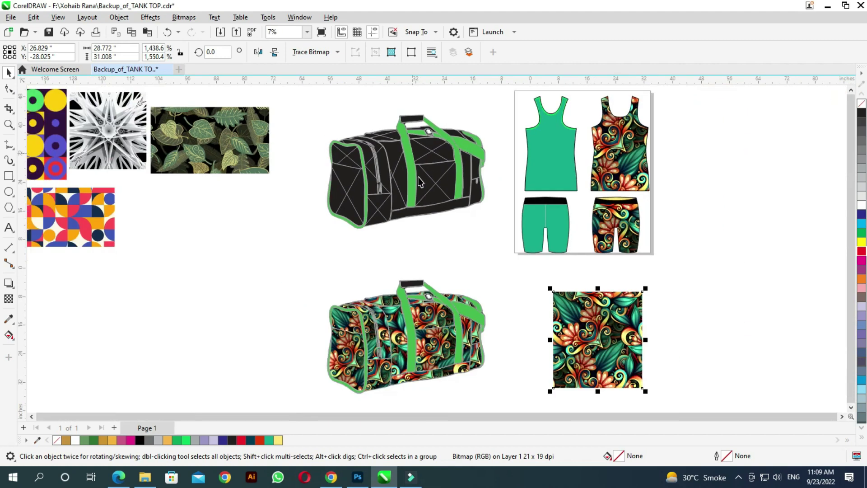
{"action": "left_click_drag", "start_coordinate": [236, 119], "coordinate": [343, 220]}
{"action": "left_click_drag", "start_coordinate": [481, 235], "coordinate": [190, 230]}
{"action": "scroll", "coordinate": [408, 199], "scroll_direction": "up", "scroll_amount": 4}
{"action": "scroll", "coordinate": [216, 234], "scroll_direction": "up", "scroll_amount": 3}
{"action": "scroll", "coordinate": [217, 235], "scroll_direction": "down", "scroll_amount": 3}
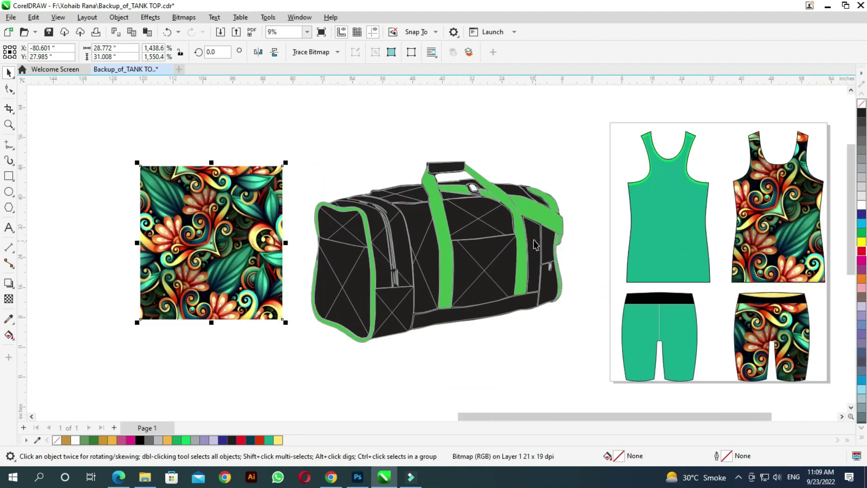
PowerClip the pattern into the black bag's left side panel
{"action": "right_click", "coordinate": [228, 237]}
{"action": "left_click", "coordinate": [253, 302]}
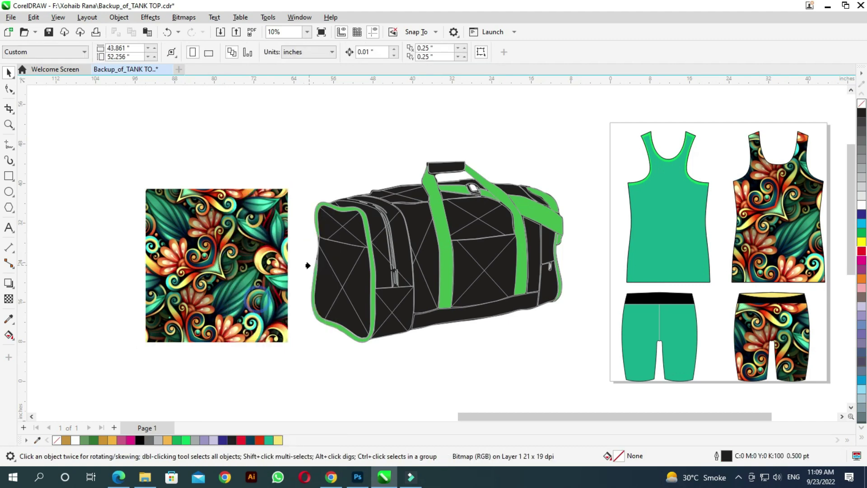
{"action": "left_click", "coordinate": [327, 261]}
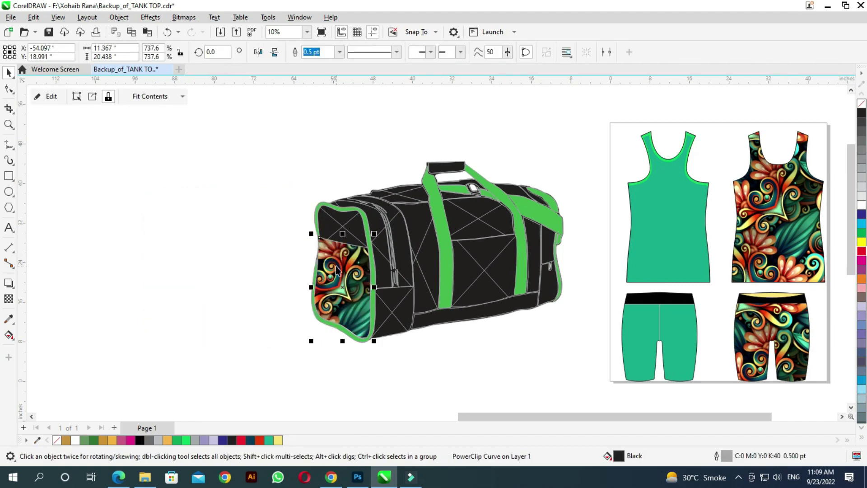
{"action": "key", "text": "ctrl+z"}
{"action": "right_click", "coordinate": [238, 249]}
{"action": "key", "text": "Escape"}
{"action": "mouse_move", "coordinate": [215, 248]}
{"action": "left_mouse_down"}
{"action": "mouse_move", "coordinate": [146, 245]}
{"action": "mouse_move", "coordinate": [335, 269]}
{"action": "left_mouse_up"}
PowerClip pattern copies into a bag panel and the bag's lower panel
{"action": "left_click_drag", "start_coordinate": [159, 234], "coordinate": [178, 233]}
{"action": "right_click", "coordinate": [176, 235]}
{"action": "key", "text": "Escape"}
{"action": "left_click", "coordinate": [333, 227]}
{"action": "right_click", "coordinate": [174, 235]}
{"action": "key", "text": "Escape"}
{"action": "left_click_drag", "start_coordinate": [151, 246], "coordinate": [113, 246]}
{"action": "right_click", "coordinate": [199, 246]}
{"action": "left_click", "coordinate": [244, 272]}
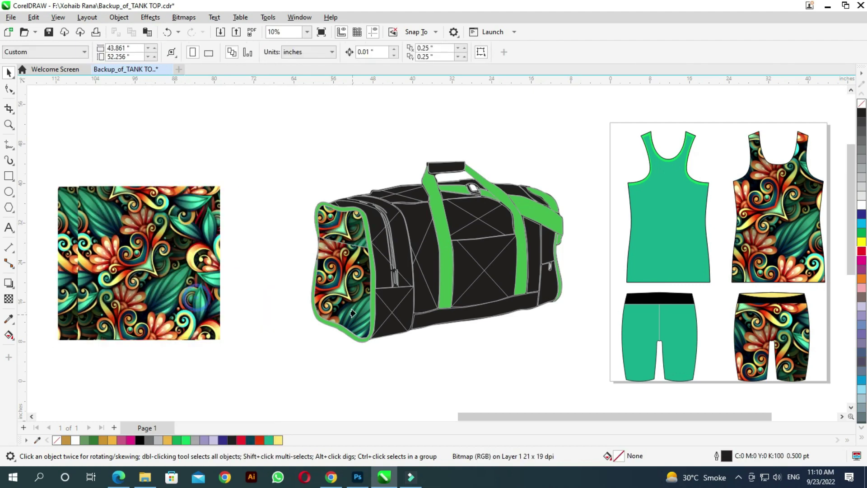
{"action": "left_click", "coordinate": [392, 307]}
PowerClip a fresh pattern copy into the black bag's side panel
{"action": "key", "text": "ctrl+z"}
{"action": "right_click", "coordinate": [148, 258]}
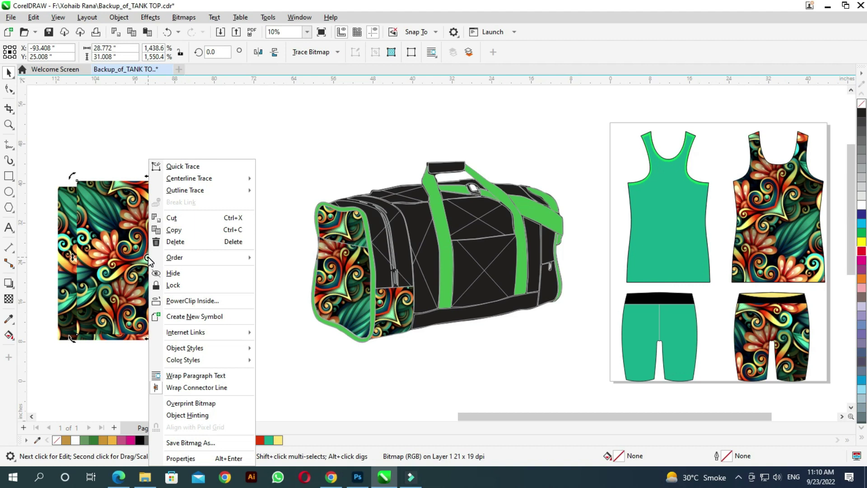
{"action": "key", "text": "Escape"}
{"action": "key", "text": "ctrl+z"}
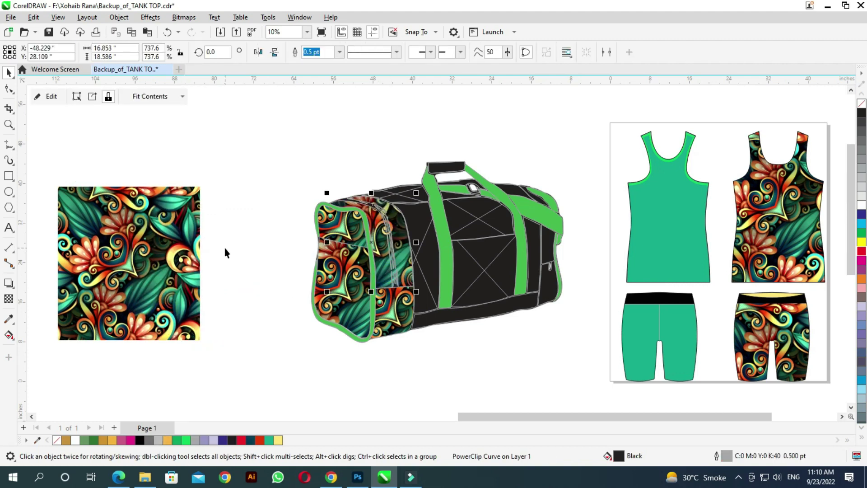
{"action": "key", "text": "ctrl+shift+z"}
{"action": "right_click", "coordinate": [167, 246]}
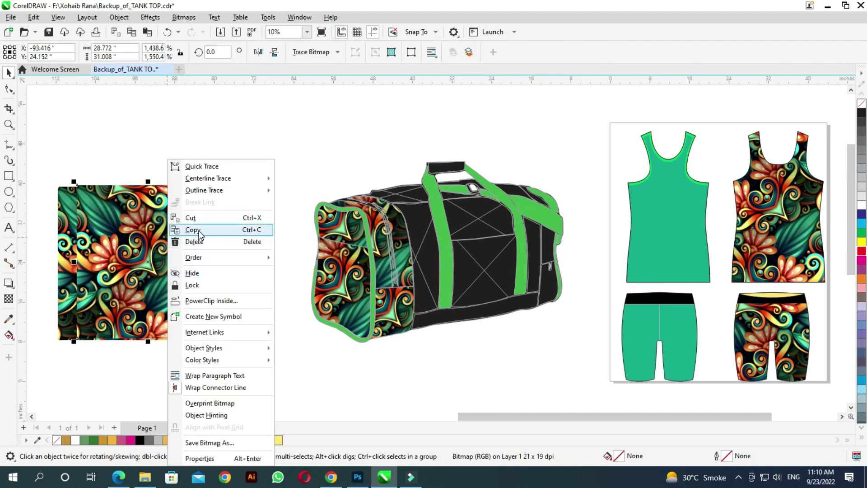
{"action": "left_click", "coordinate": [210, 301]}
{"action": "left_click", "coordinate": [425, 239]}
PowerClip pattern copies into the bag's bottom and front panels
{"action": "key", "text": "ctrl+z"}
{"action": "right_click", "coordinate": [169, 253]}
{"action": "left_click", "coordinate": [211, 298]}
{"action": "left_click", "coordinate": [475, 316]}
{"action": "key", "text": "ctrl+z"}
{"action": "right_click", "coordinate": [168, 253]}
{"action": "left_click", "coordinate": [210, 299]}
{"action": "left_click", "coordinate": [479, 271]}
Clip two more pattern copies into the next black panels
{"action": "key", "text": "ctrl+z"}
{"action": "right_click", "coordinate": [185, 251]}
{"action": "left_click", "coordinate": [210, 300]}
{"action": "left_click", "coordinate": [479, 217]}
{"action": "key", "text": "ctrl+z"}
{"action": "right_click", "coordinate": [188, 248]}
{"action": "left_click", "coordinate": [211, 300]}
{"action": "left_click", "coordinate": [122, 248]}
Fill two further black panels with clipped pattern copies
{"action": "key", "text": "ctrl+z"}
{"action": "right_click", "coordinate": [169, 253]}
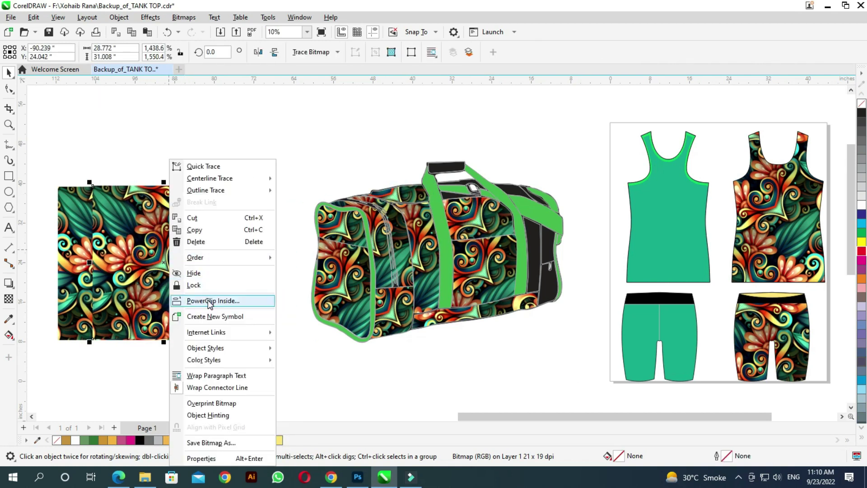
{"action": "left_click", "coordinate": [210, 300]}
{"action": "left_click", "coordinate": [183, 260]}
{"action": "left_click_drag", "start_coordinate": [183, 260], "coordinate": [183, 253]}
{"action": "right_click", "coordinate": [183, 254]}
{"action": "left_click", "coordinate": [210, 300]}
{"action": "left_click", "coordinate": [221, 271]}
Reposition a pattern copy and clip copies into two more black panels
{"action": "right_click", "coordinate": [122, 249]}
{"action": "left_click", "coordinate": [100, 256]}
{"action": "left_click_drag", "start_coordinate": [97, 247], "coordinate": [128, 239]}
{"action": "right_click", "coordinate": [131, 249]}
{"action": "left_click", "coordinate": [171, 301]}
{"action": "left_click", "coordinate": [135, 248]}
{"action": "right_click", "coordinate": [156, 249]}
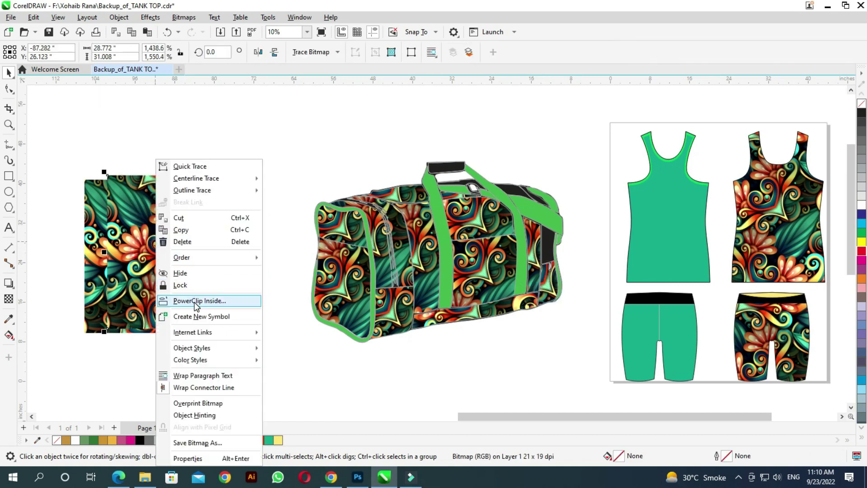
{"action": "left_click", "coordinate": [195, 300]}
{"action": "left_click", "coordinate": [522, 196]}
Clip the remaining pattern copies into the black panels on the bag's right end
{"action": "left_click", "coordinate": [145, 248]}
{"action": "right_click", "coordinate": [193, 253]}
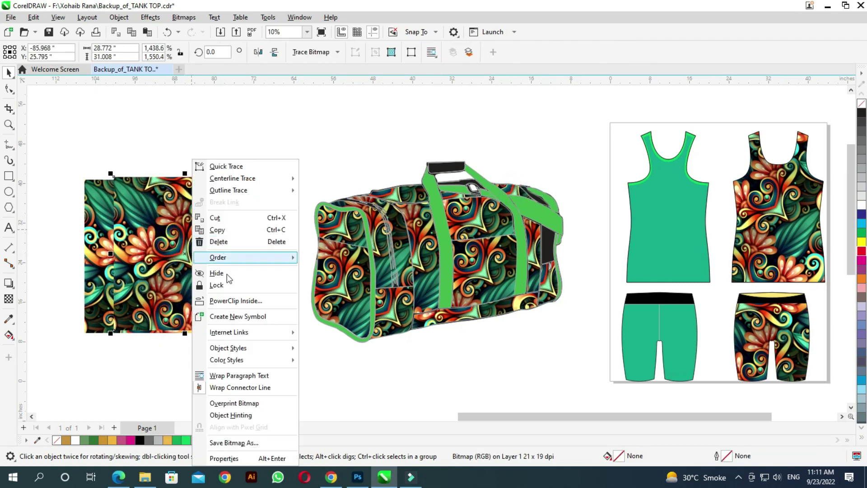
{"action": "left_click", "coordinate": [235, 300]}
{"action": "left_click", "coordinate": [531, 194]}
{"action": "left_click", "coordinate": [183, 243]}
{"action": "right_click", "coordinate": [185, 246]}
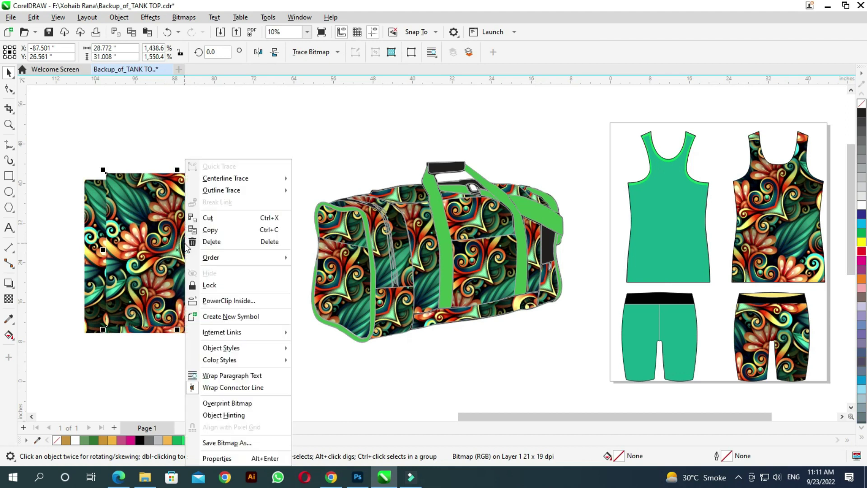
{"action": "left_click", "coordinate": [229, 300]}
{"action": "left_click", "coordinate": [530, 194]}
PowerClip the last pattern copy into the small panel below the handle
{"action": "left_click", "coordinate": [190, 229]}
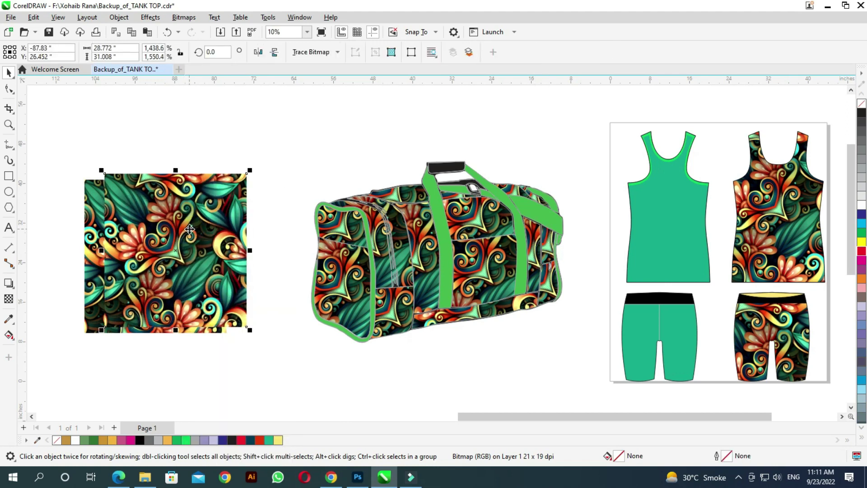
{"action": "right_click", "coordinate": [190, 229]}
{"action": "left_click", "coordinate": [228, 301]}
{"action": "left_click", "coordinate": [468, 182]}
{"action": "left_click", "coordinate": [187, 238]}
Place the newly patterned bag beside the first bag and move the tank top and shorts right
{"action": "scroll", "coordinate": [484, 255], "scroll_direction": "down", "scroll_amount": 3}
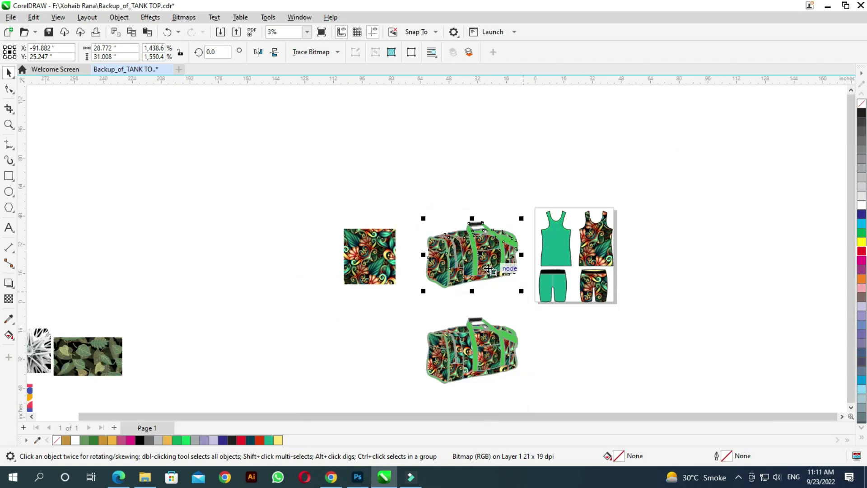
{"action": "left_click_drag", "start_coordinate": [489, 270], "coordinate": [588, 359]}
{"action": "left_click_drag", "start_coordinate": [588, 264], "coordinate": [709, 332]}
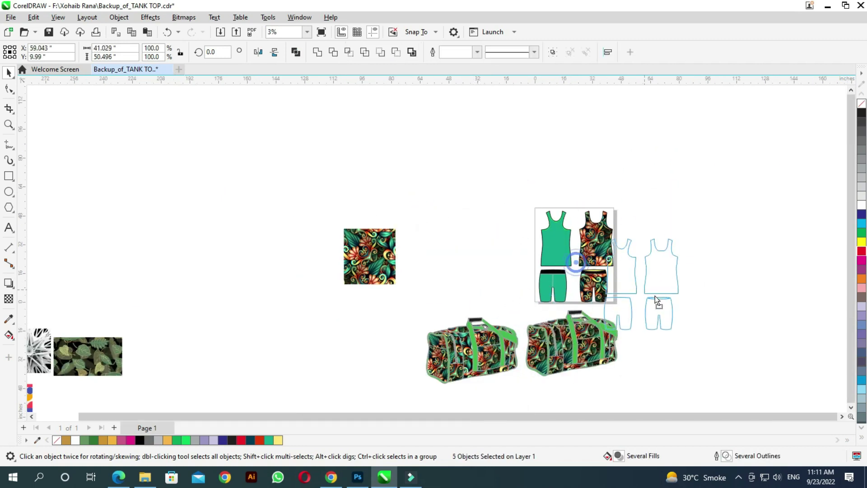
{"action": "scroll", "coordinate": [605, 379], "scroll_direction": "up", "scroll_amount": 3}
{"action": "scroll", "coordinate": [597, 370], "scroll_direction": "up", "scroll_amount": 1}
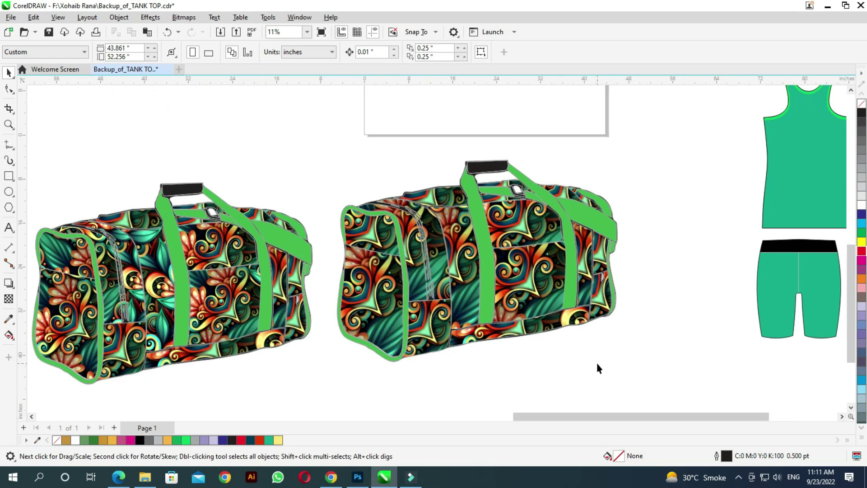
Shrink and nudge the clipped pattern in the right bag's main panel
{"action": "left_click", "coordinate": [529, 289]}
{"action": "left_click", "coordinate": [528, 296]}
{"action": "left_click", "coordinate": [544, 263]}
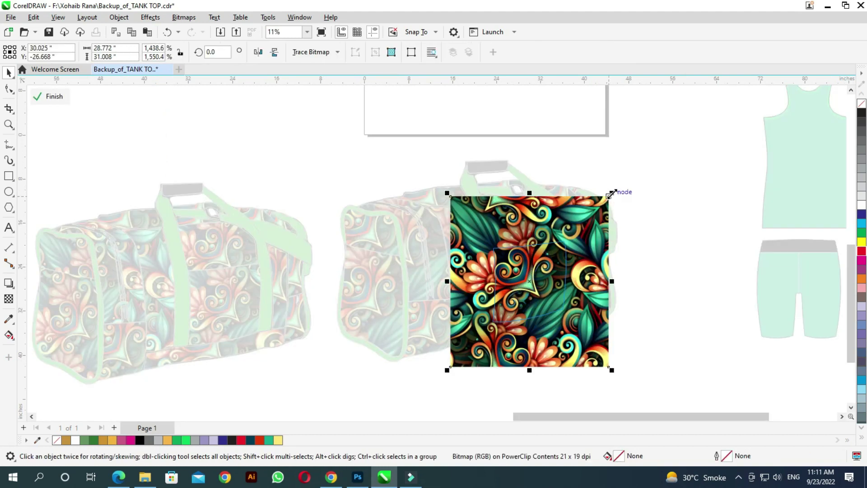
{"action": "left_click_drag", "start_coordinate": [612, 193], "coordinate": [597, 212]}
{"action": "left_click_drag", "start_coordinate": [535, 267], "coordinate": [537, 275]}
{"action": "left_click", "coordinate": [35, 96]}
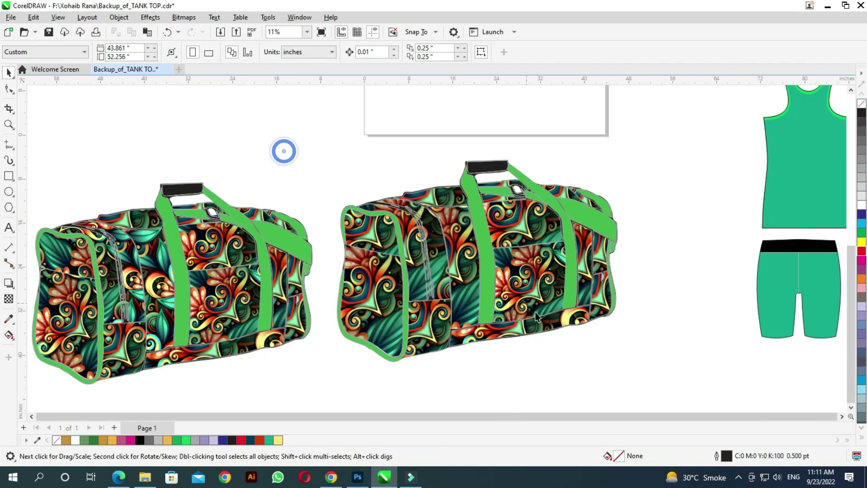
Shrink another panel's clipped pattern and move it right
{"action": "double_click", "coordinate": [467, 270]}
{"action": "left_click", "coordinate": [467, 271]}
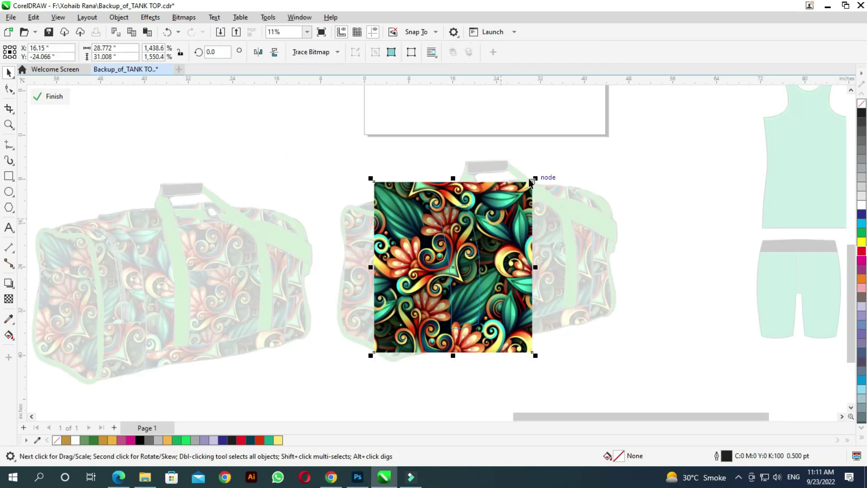
{"action": "left_click_drag", "start_coordinate": [535, 179], "coordinate": [507, 199]}
{"action": "left_click_drag", "start_coordinate": [444, 262], "coordinate": [525, 263]}
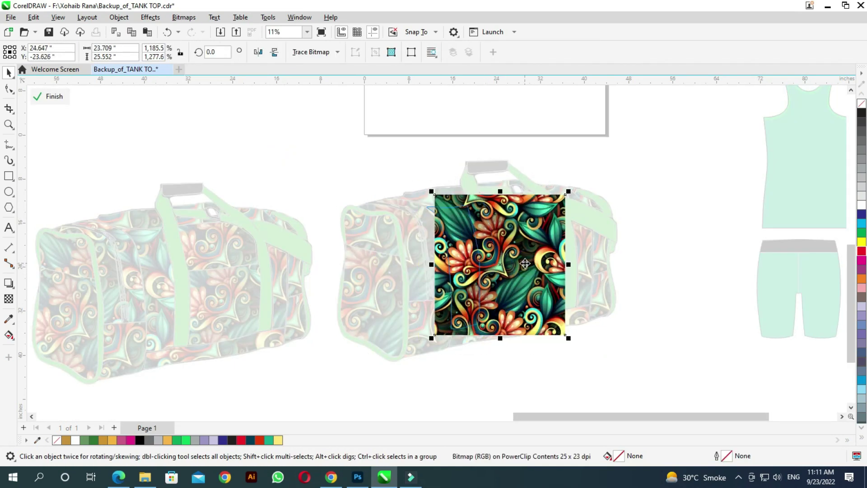
{"action": "left_click", "coordinate": [57, 98]}
Shrink the pocket panel's pattern and shift it up and right
{"action": "left_click", "coordinate": [376, 287]}
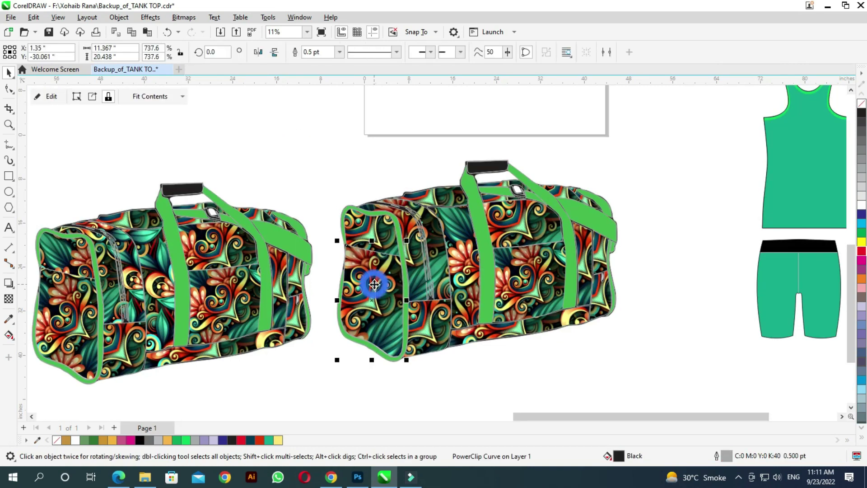
{"action": "left_click", "coordinate": [428, 239]}
{"action": "left_click_drag", "start_coordinate": [451, 215], "coordinate": [400, 265]}
{"action": "left_click_drag", "start_coordinate": [359, 312], "coordinate": [385, 269]}
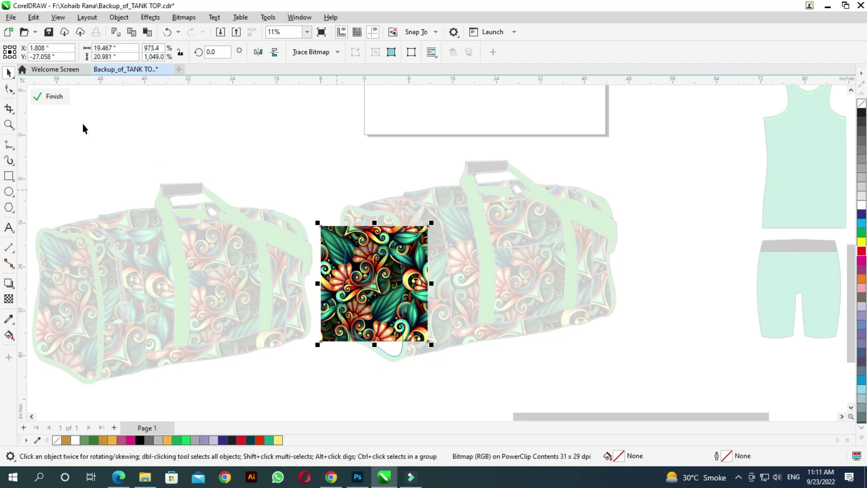
{"action": "left_click", "coordinate": [52, 96]}
{"action": "scroll", "coordinate": [443, 294], "scroll_direction": "down", "scroll_amount": 1}
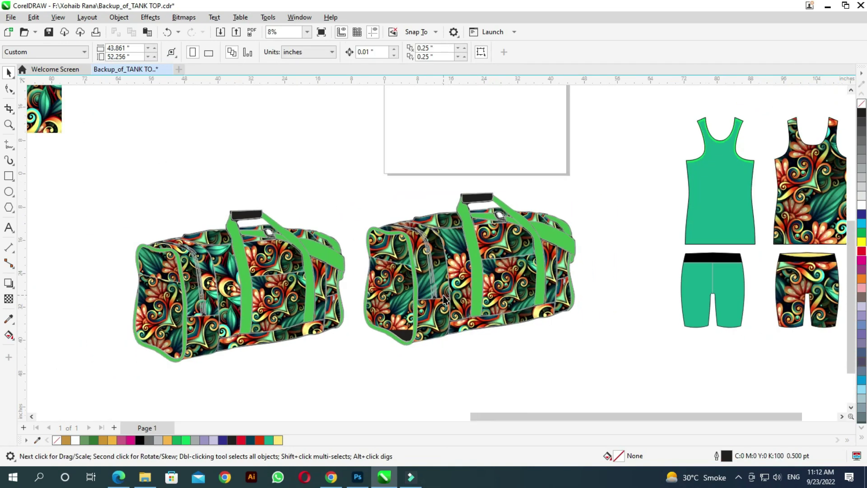
Fill the right bag's green front strap with light yellow sampled from the pattern
{"action": "left_click", "coordinate": [474, 246]}
{"action": "scroll", "coordinate": [539, 211], "scroll_direction": "down", "scroll_amount": 1}
{"action": "scroll", "coordinate": [669, 178], "scroll_direction": "up", "scroll_amount": 2}
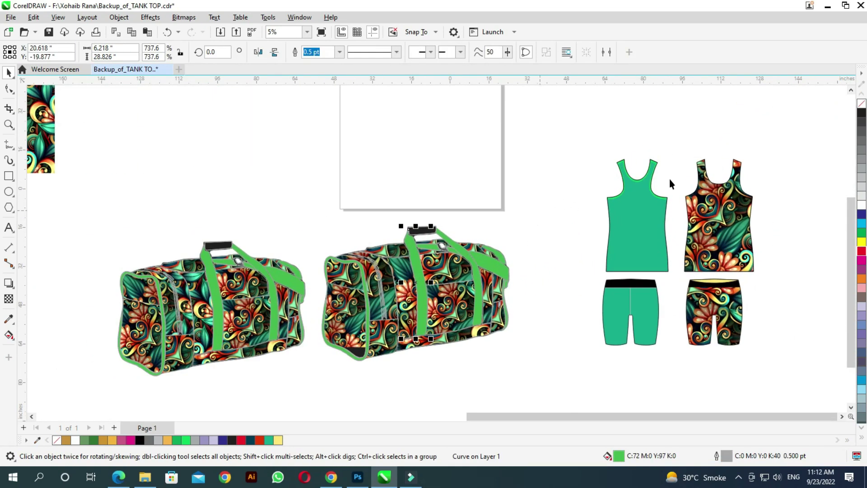
{"action": "scroll", "coordinate": [650, 221], "scroll_direction": "up", "scroll_amount": 3}
{"action": "left_click", "coordinate": [650, 221]}
{"action": "scroll", "coordinate": [646, 226], "scroll_direction": "up", "scroll_amount": 1}
{"action": "scroll", "coordinate": [623, 226], "scroll_direction": "down", "scroll_amount": 2}
{"action": "scroll", "coordinate": [587, 235], "scroll_direction": "down", "scroll_amount": 3}
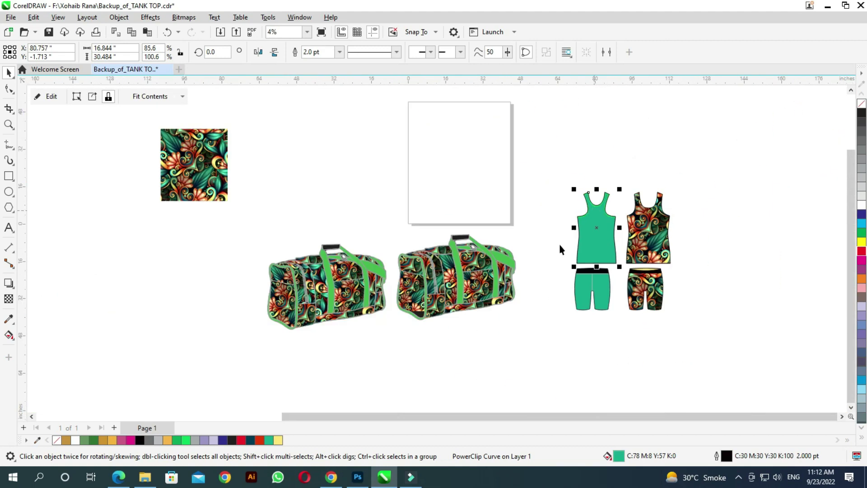
{"action": "left_click", "coordinate": [559, 244]}
{"action": "scroll", "coordinate": [481, 271], "scroll_direction": "up", "scroll_amount": 3}
{"action": "left_click", "coordinate": [423, 268]}
{"action": "scroll", "coordinate": [423, 268], "scroll_direction": "down", "scroll_amount": 2}
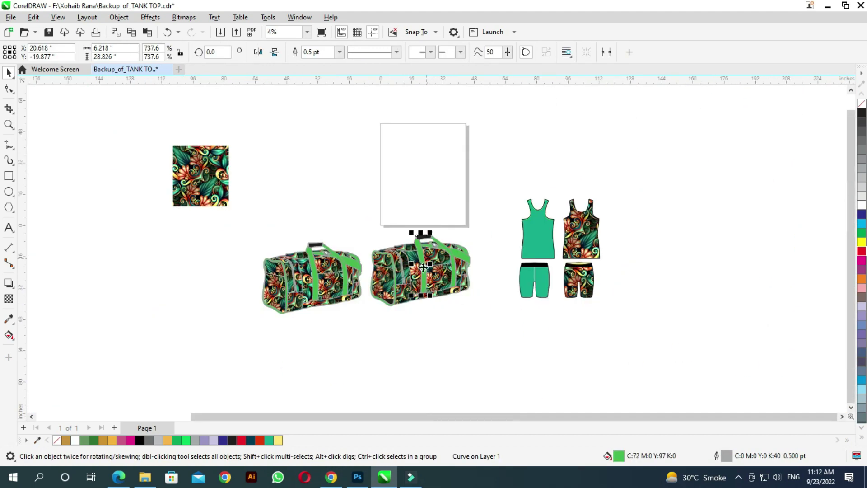
{"action": "scroll", "coordinate": [422, 268], "scroll_direction": "up", "scroll_amount": 2}
{"action": "scroll", "coordinate": [423, 268], "scroll_direction": "up", "scroll_amount": 2}
{"action": "key", "text": "i"}
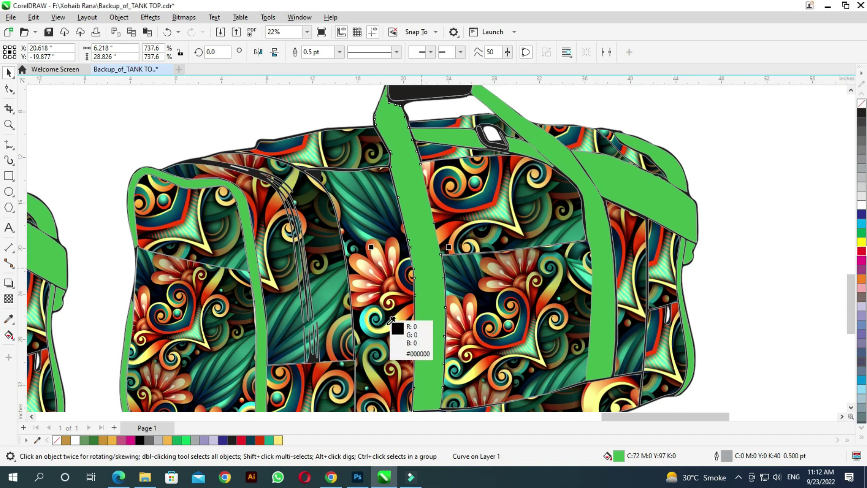
{"action": "left_click", "coordinate": [389, 325]}
Turn the right bag's second shoulder strap, small strap pieces and front end trim yellow
{"action": "left_click", "coordinate": [592, 203]}
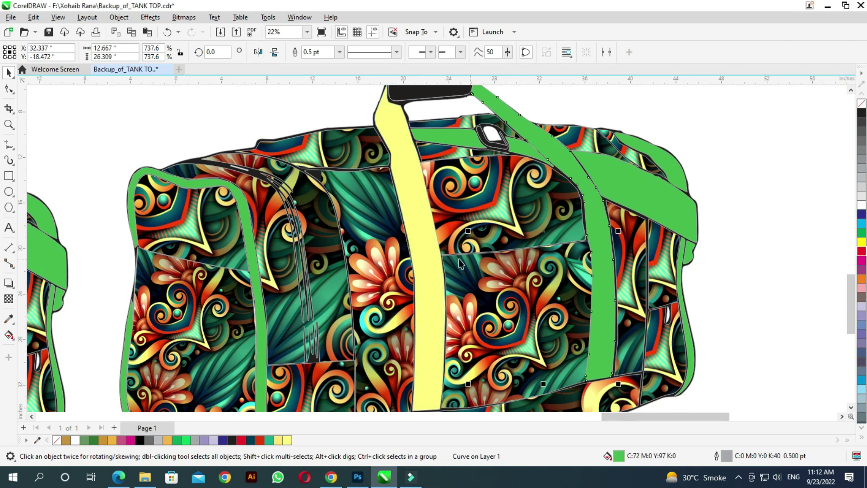
{"action": "left_click", "coordinate": [399, 320]}
{"action": "scroll", "coordinate": [615, 210], "scroll_direction": "down", "scroll_amount": 2}
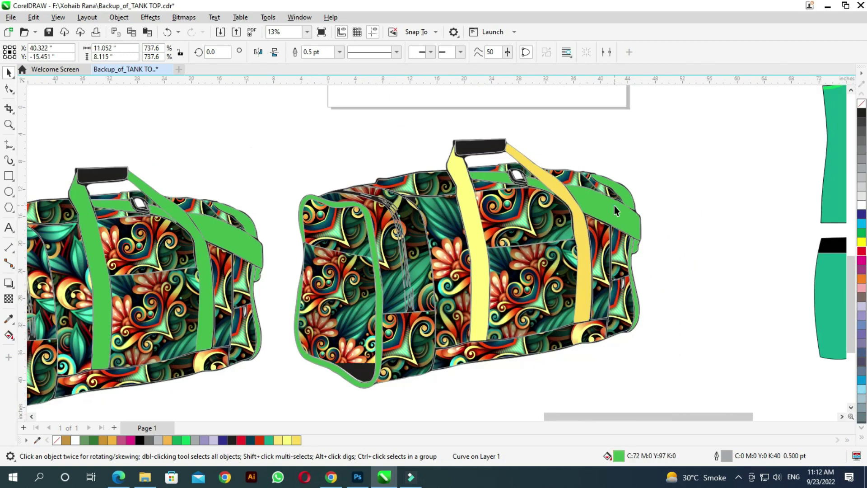
{"action": "key", "text": "i"}
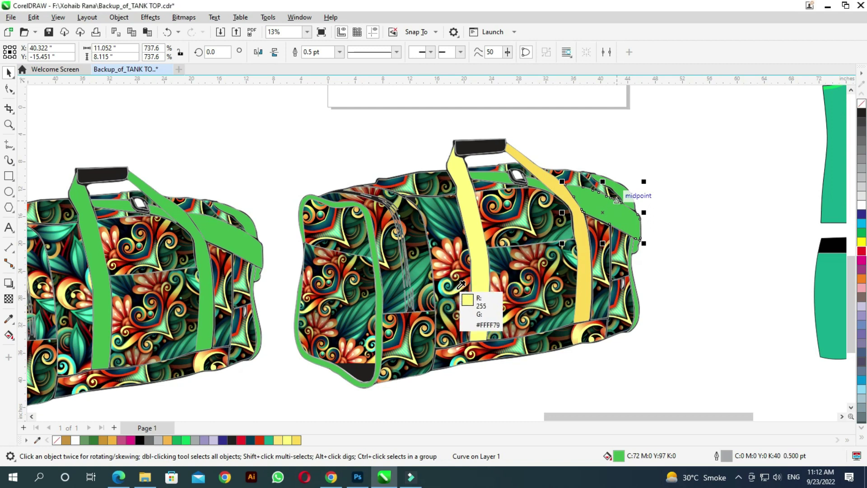
{"action": "left_click", "coordinate": [461, 284]}
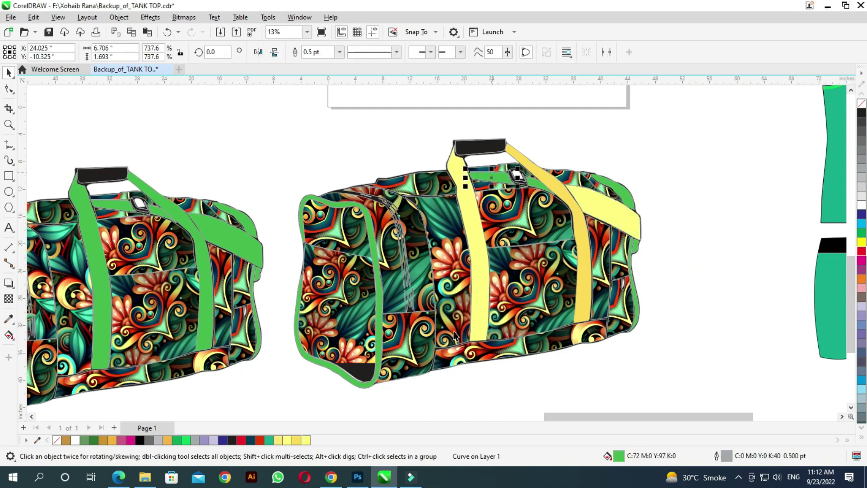
{"action": "left_click", "coordinate": [457, 291]}
{"action": "left_click", "coordinate": [544, 192]}
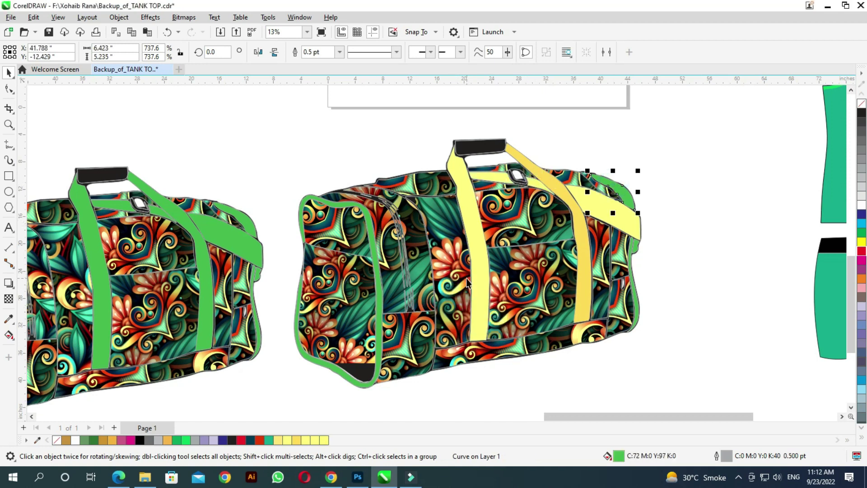
{"action": "key", "text": "i"}
{"action": "left_click", "coordinate": [460, 285]}
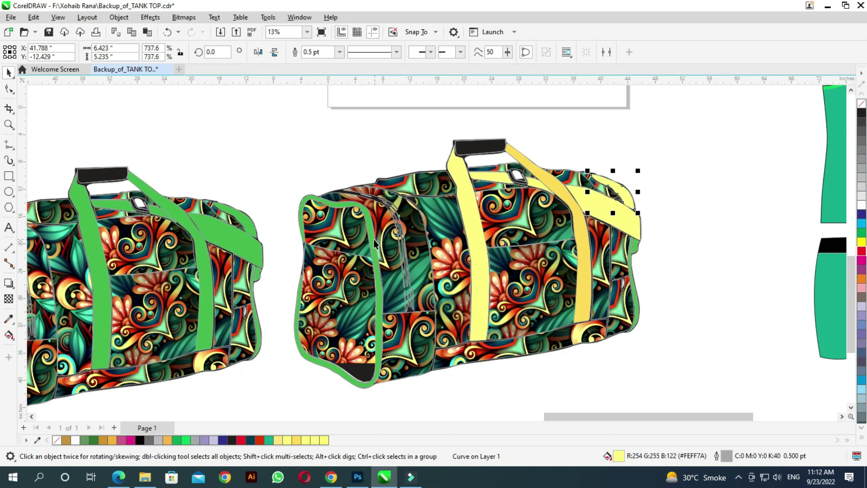
{"action": "key", "text": "i"}
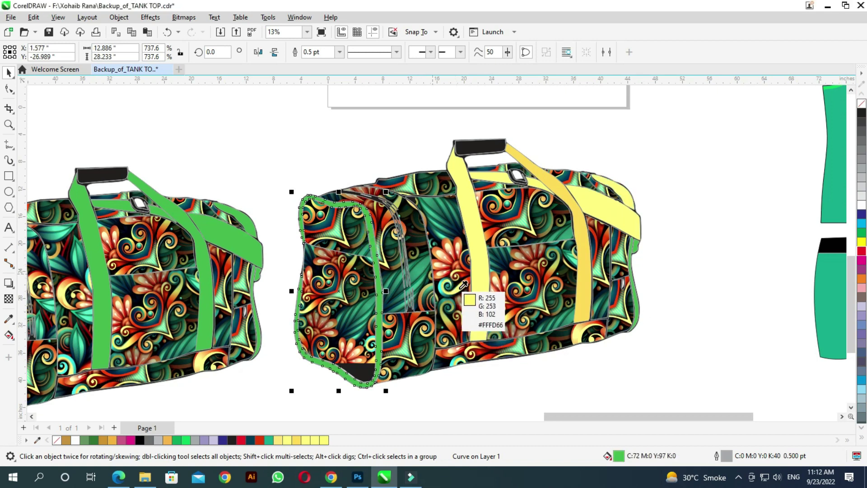
{"action": "left_click", "coordinate": [460, 286]}
Recolour the right bag's rear strap, back-end trim and small back piece to the lighter yellow
{"action": "left_click", "coordinate": [579, 236]}
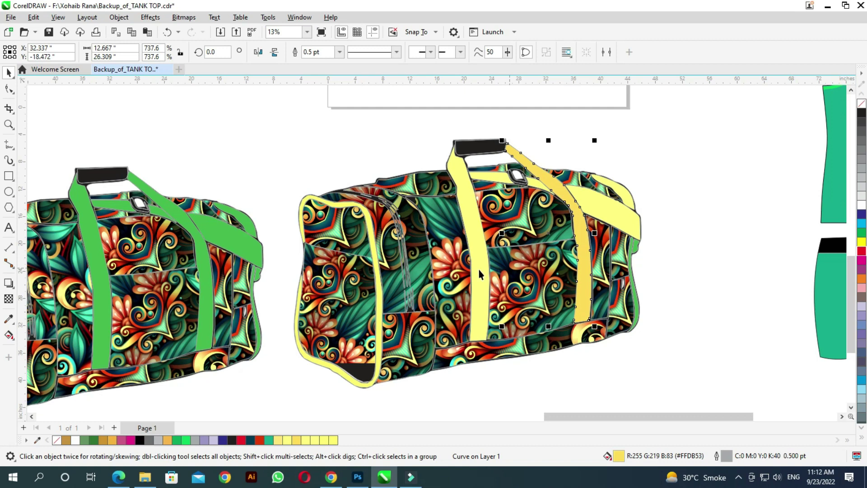
{"action": "key", "text": "i"}
{"action": "left_click", "coordinate": [461, 285]}
{"action": "left_click", "coordinate": [692, 288]}
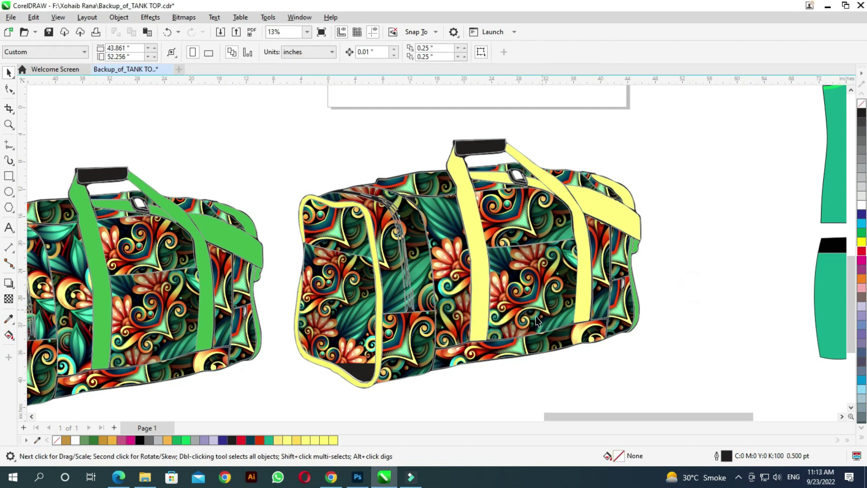
{"action": "left_click", "coordinate": [637, 302]}
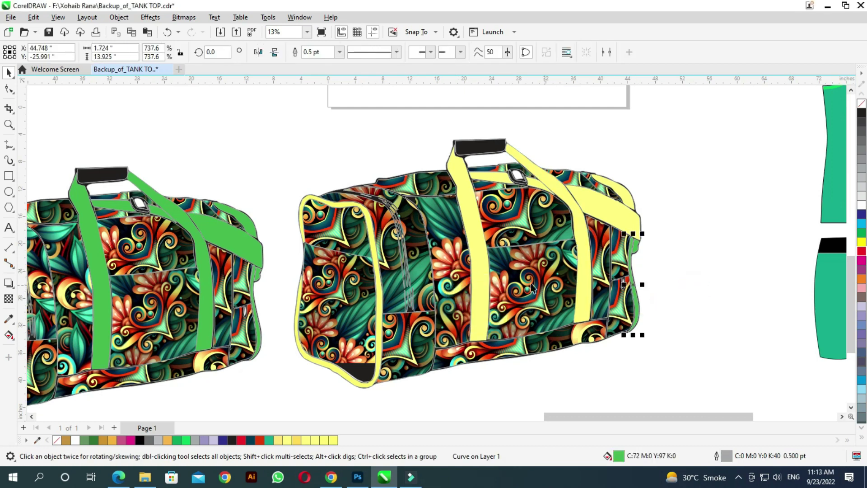
{"action": "left_click", "coordinate": [461, 286]}
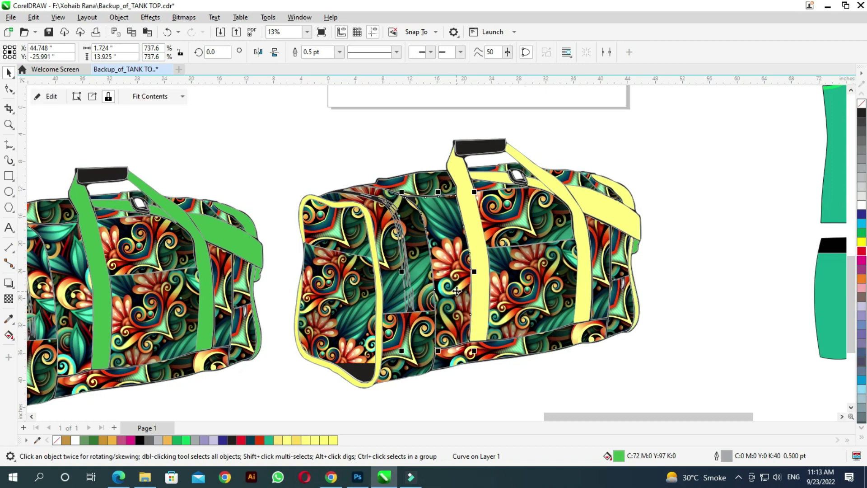
{"action": "left_click", "coordinate": [636, 246]}
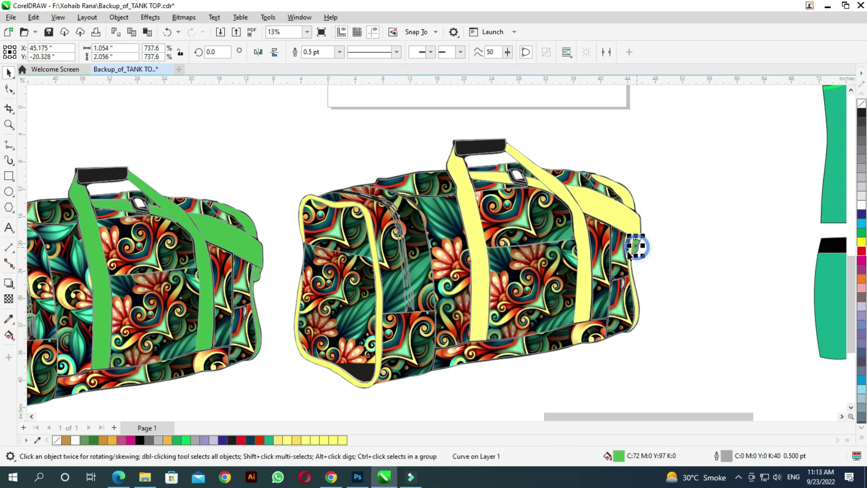
{"action": "left_click", "coordinate": [662, 294]}
Turn the left bag's front strap, rear strap and end trim light yellow
{"action": "scroll", "coordinate": [488, 165], "scroll_direction": "down", "scroll_amount": 2}
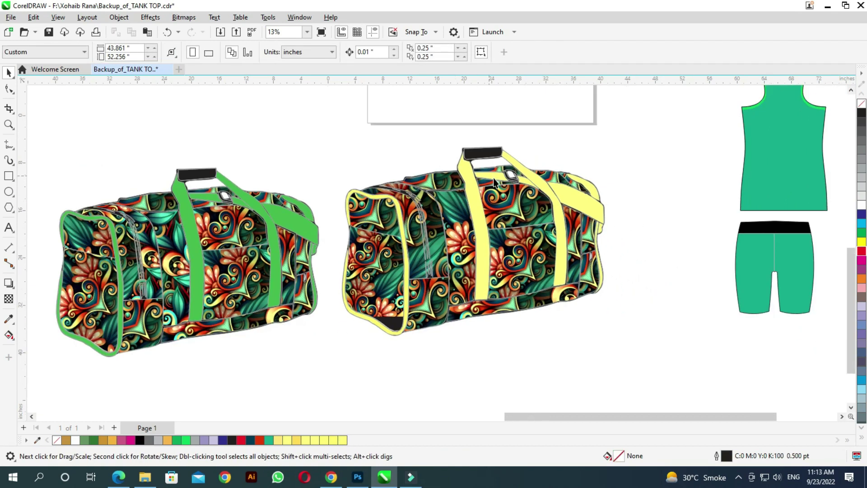
{"action": "left_click", "coordinate": [308, 226]}
{"action": "left_click", "coordinate": [326, 215]}
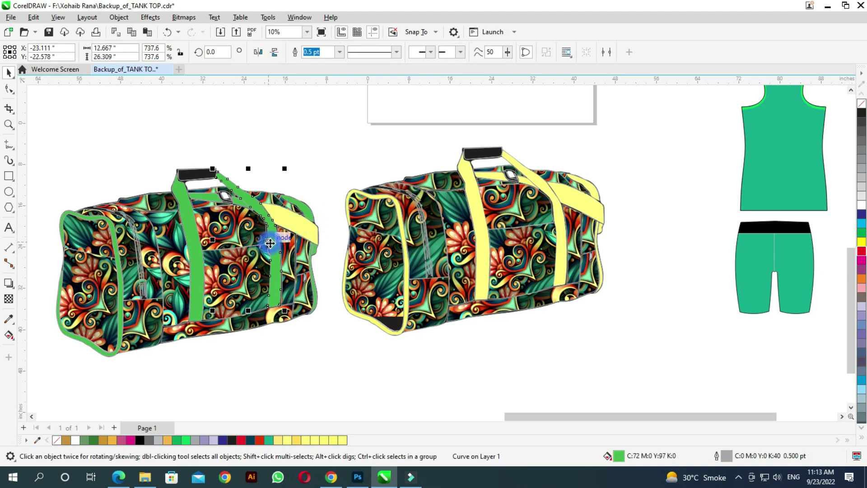
{"action": "left_click", "coordinate": [191, 264]}
{"action": "left_click", "coordinate": [114, 240]}
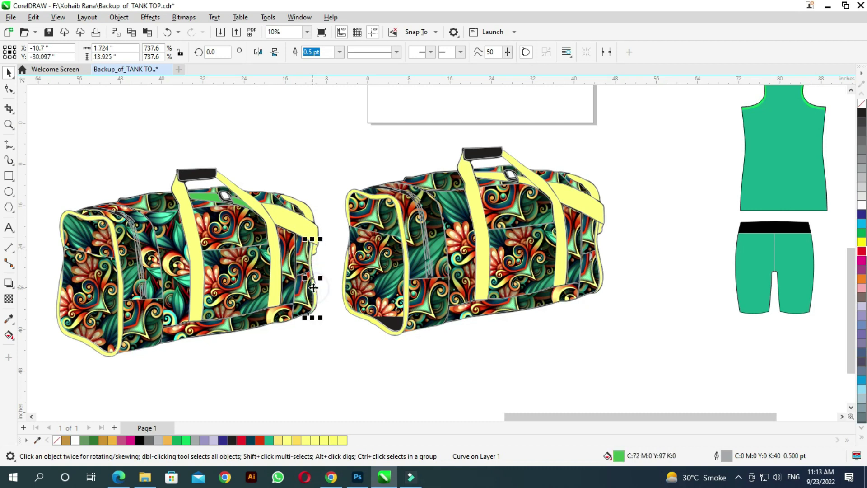
{"action": "left_click", "coordinate": [276, 185]}
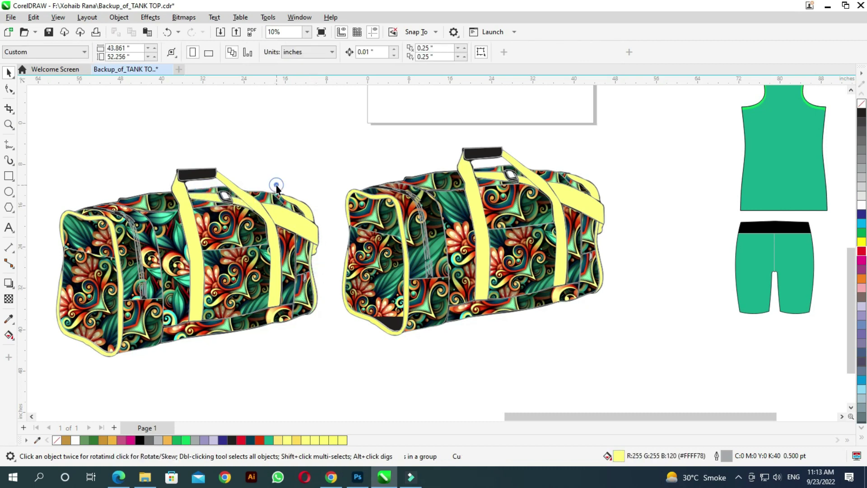
Move the tank top and shorts set next to the duffel bags
{"action": "scroll", "coordinate": [276, 187], "scroll_direction": "down", "scroll_amount": 1}
{"action": "scroll", "coordinate": [276, 185], "scroll_direction": "up", "scroll_amount": 3}
{"action": "scroll", "coordinate": [273, 181], "scroll_direction": "down", "scroll_amount": 4}
{"action": "scroll", "coordinate": [272, 179], "scroll_direction": "up", "scroll_amount": 1}
{"action": "scroll", "coordinate": [272, 179], "scroll_direction": "down", "scroll_amount": 1}
{"action": "left_click_drag", "start_coordinate": [458, 93], "coordinate": [602, 247]}
{"action": "left_click_drag", "start_coordinate": [522, 186], "coordinate": [469, 185]}
{"action": "left_click", "coordinate": [561, 296]}
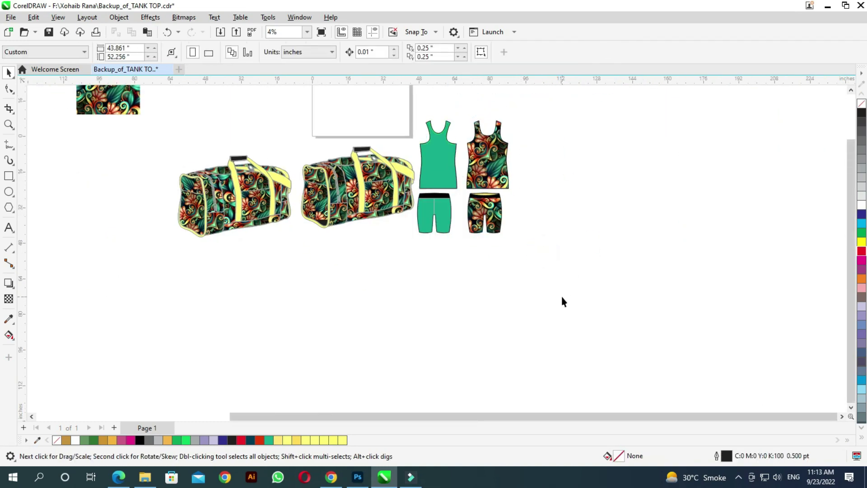
Nudge the plain green shorts slightly to the right
{"action": "scroll", "coordinate": [205, 147], "scroll_direction": "up", "scroll_amount": 1}
{"action": "scroll", "coordinate": [205, 147], "scroll_direction": "up", "scroll_amount": 2}
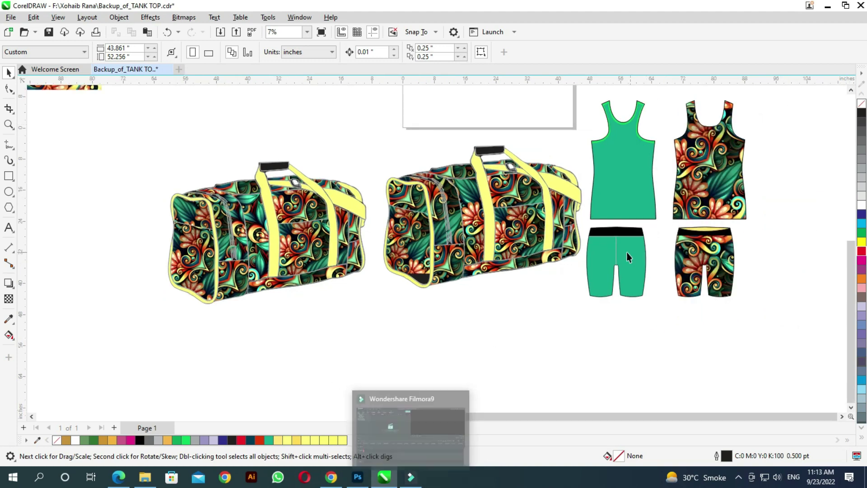
{"action": "left_click", "coordinate": [628, 252]}
{"action": "left_click_drag", "start_coordinate": [628, 250], "coordinate": [636, 250]}
{"action": "left_click", "coordinate": [677, 364]}
{"action": "left_click", "coordinate": [734, 188]}
{"action": "left_click", "coordinate": [627, 342]}
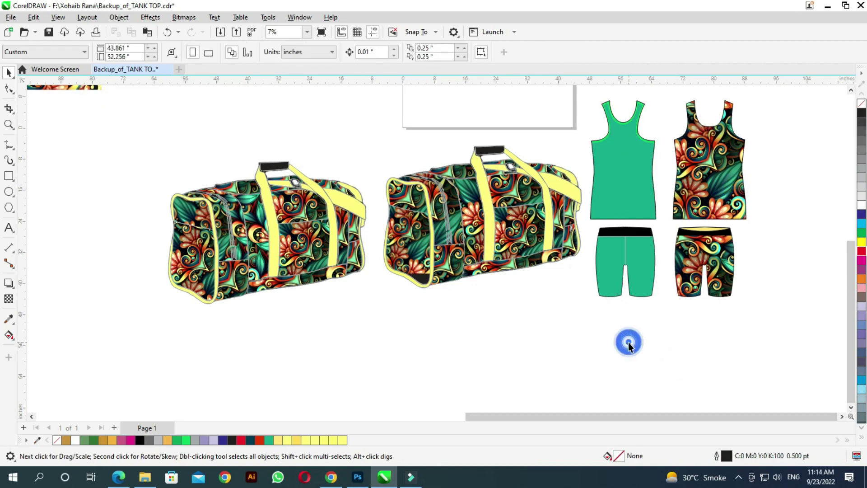
Delete the leftover pattern swatch beside the artwork
{"action": "scroll", "coordinate": [628, 342], "scroll_direction": "down", "scroll_amount": 1}
{"action": "left_click", "coordinate": [556, 350]}
{"action": "scroll", "coordinate": [206, 254], "scroll_direction": "down", "scroll_amount": 3}
{"action": "left_click_drag", "start_coordinate": [205, 254], "coordinate": [409, 394]}
{"action": "key", "text": "Delete"}
{"action": "left_click_drag", "start_coordinate": [373, 245], "coordinate": [461, 311]}
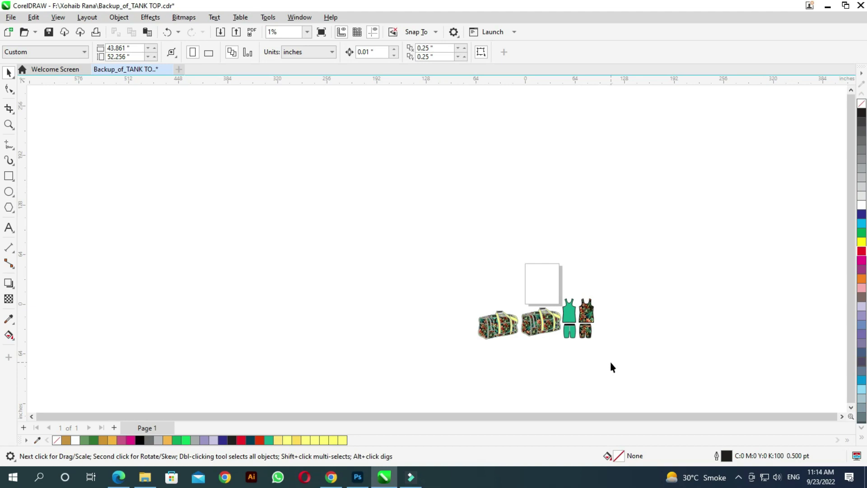
Zoom to all artwork, resize the page to fit the content, and select everything
{"action": "key", "text": "F4"}
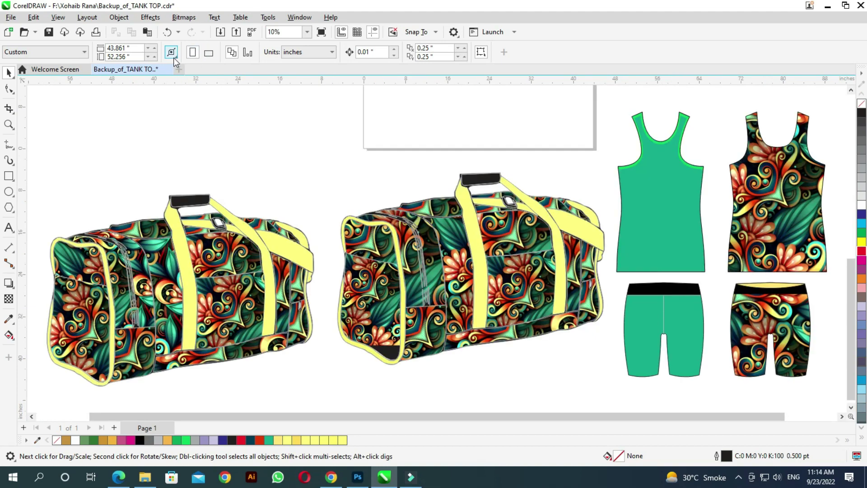
{"action": "left_click", "coordinate": [171, 52]}
{"action": "key", "text": "shift+F4"}
{"action": "left_click_drag", "start_coordinate": [158, 107], "coordinate": [507, 244]}
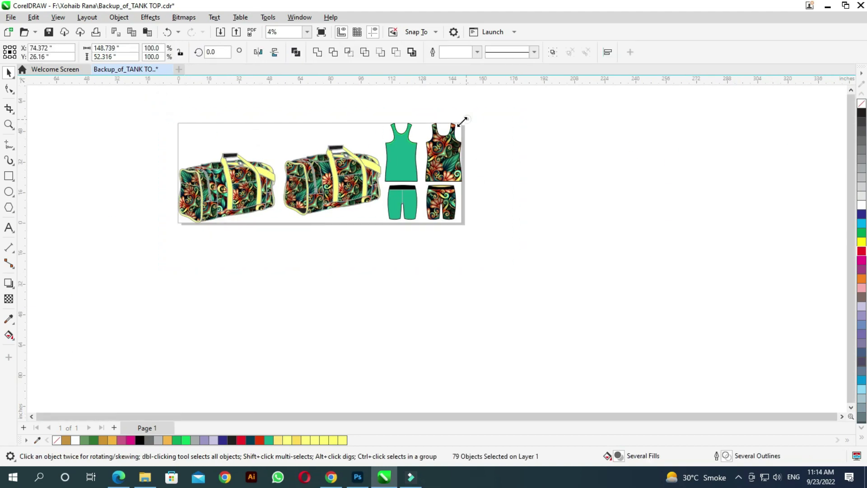